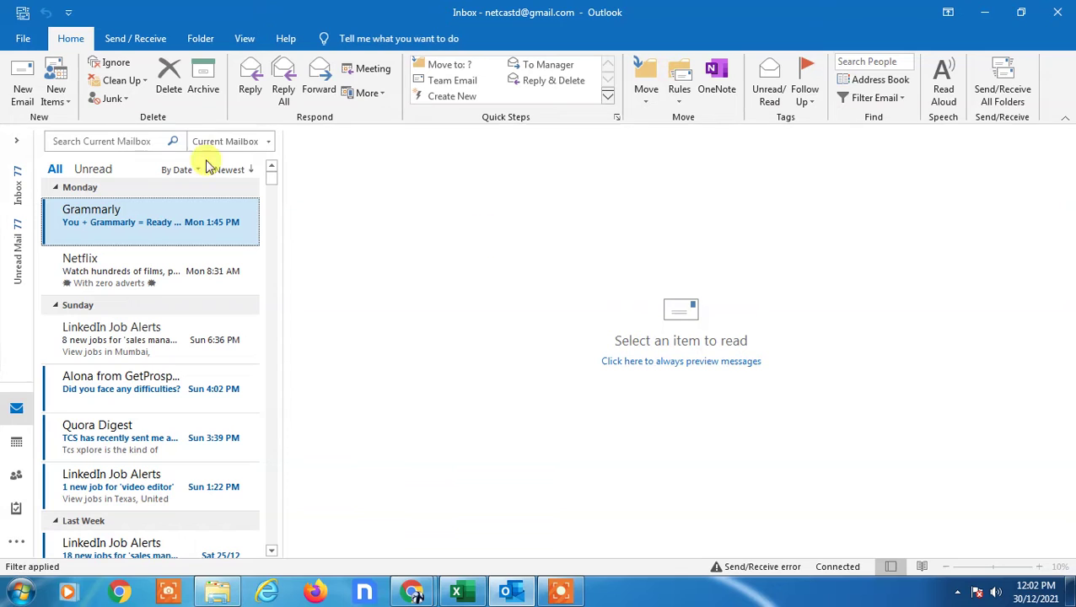
Start a new email and paste the out-of-office paragraph into its body.
click(23, 81)
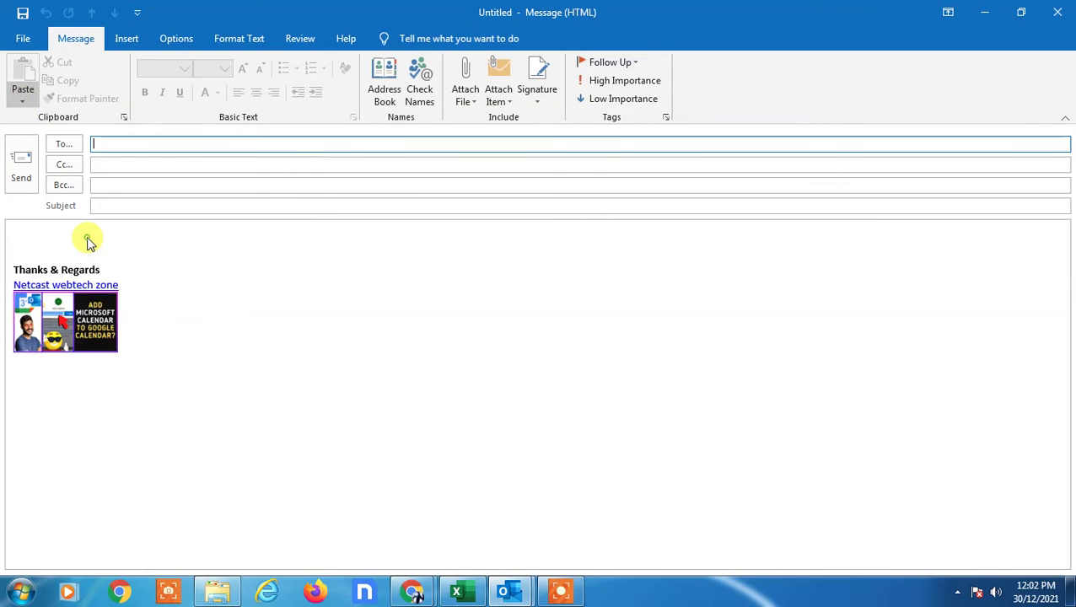
click(50, 240)
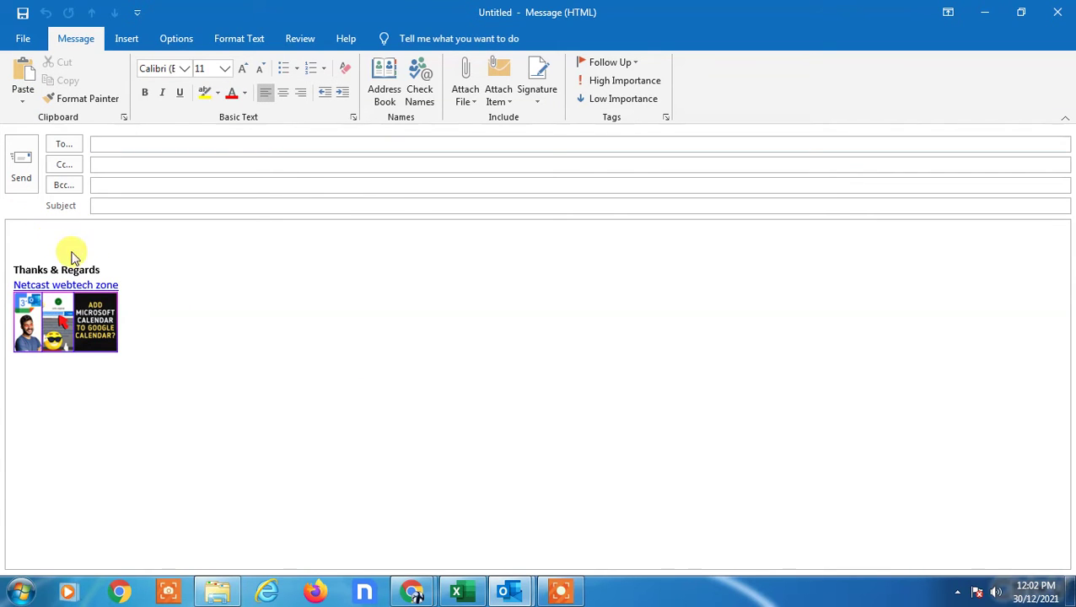
text(how to set up automatic reply or out of office message outlook)
key(ctrl+z)
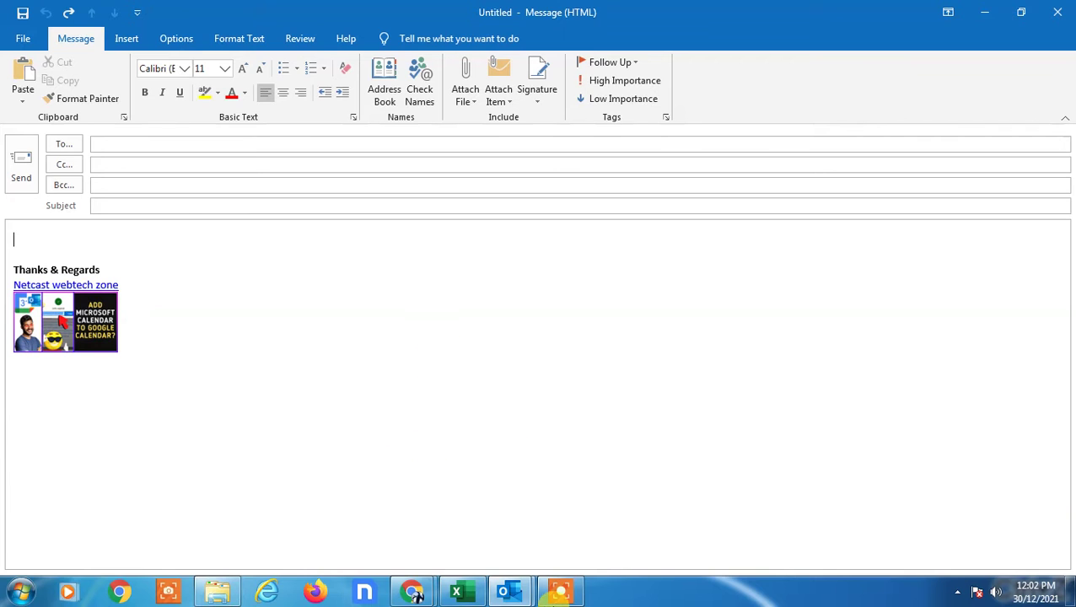
click(559, 590)
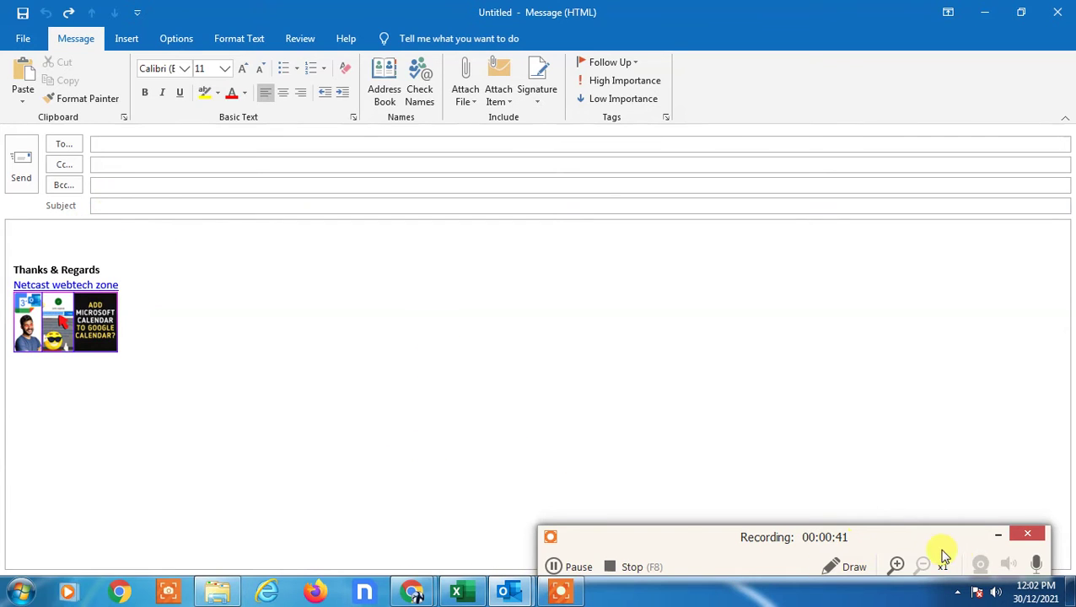
click(998, 535)
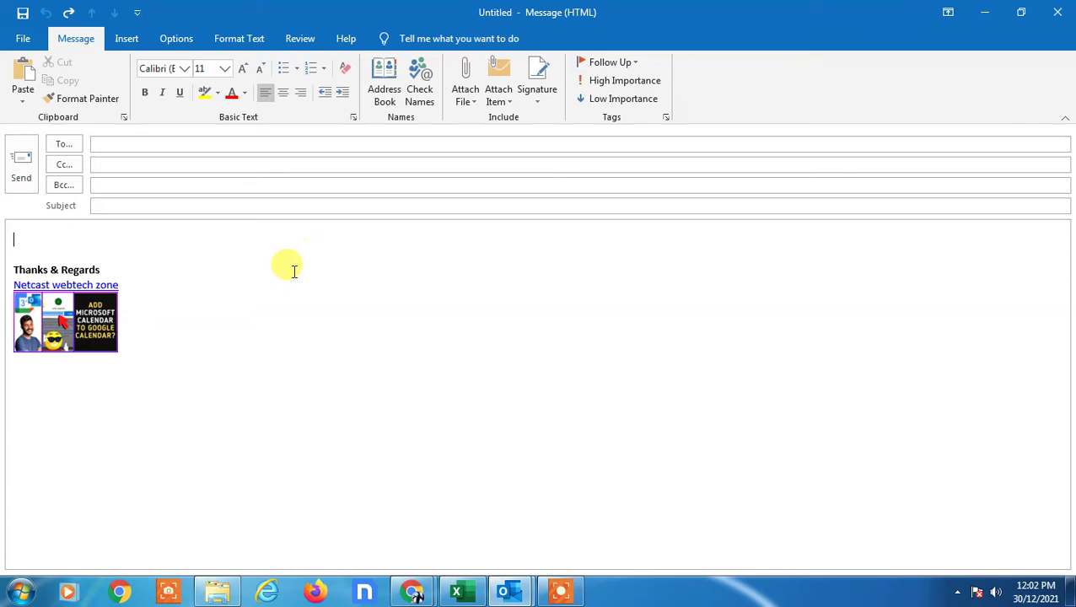
text(Thank you for your email. I will be out of the office from mm/dd to mm/dd and will have limited access to email / will not have access to email. If this is urgent, please contact [NAME] at [EMAIL] or [PHONE]. I will do my best to respond promptly to your email when I return on mm/dd.)
Add a 'Dear' greeting on blank lines above the out-of-office paragraph.
click(16, 237)
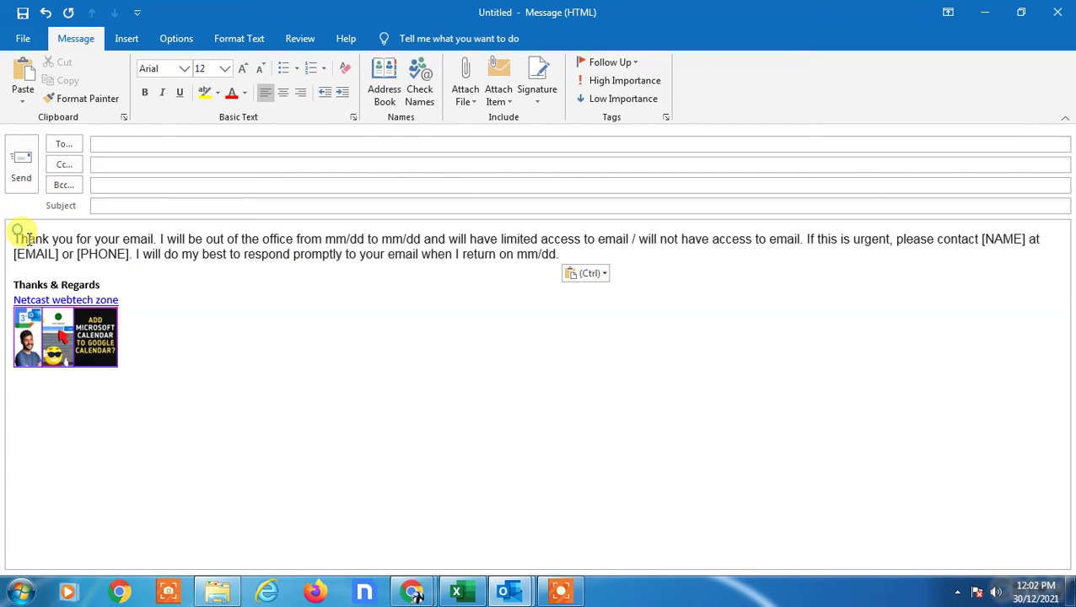
key(Return)
key(Return)
text(Dear,)
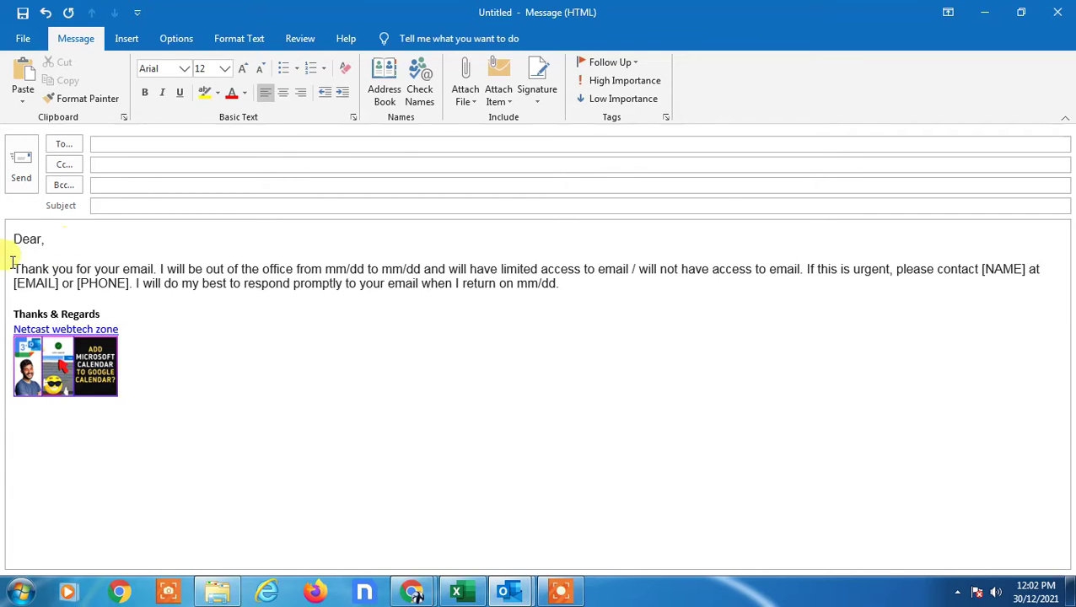
drag(15, 268, 446, 270)
click(608, 289)
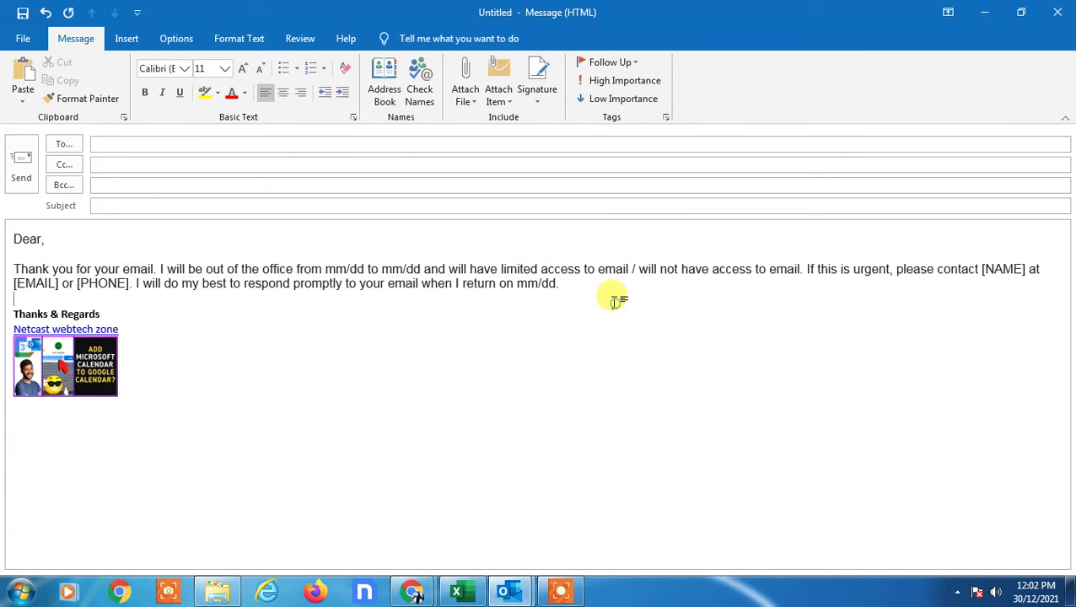
triple_click(377, 285)
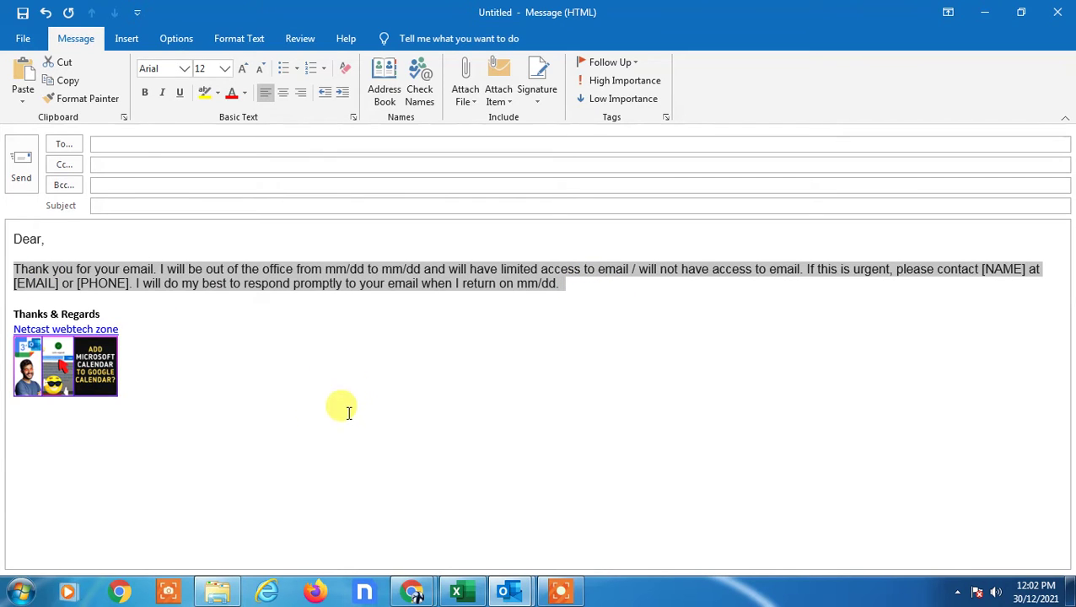
Save the message as an Outlook Template named 'out of office tamplets' in Downloads.
click(23, 38)
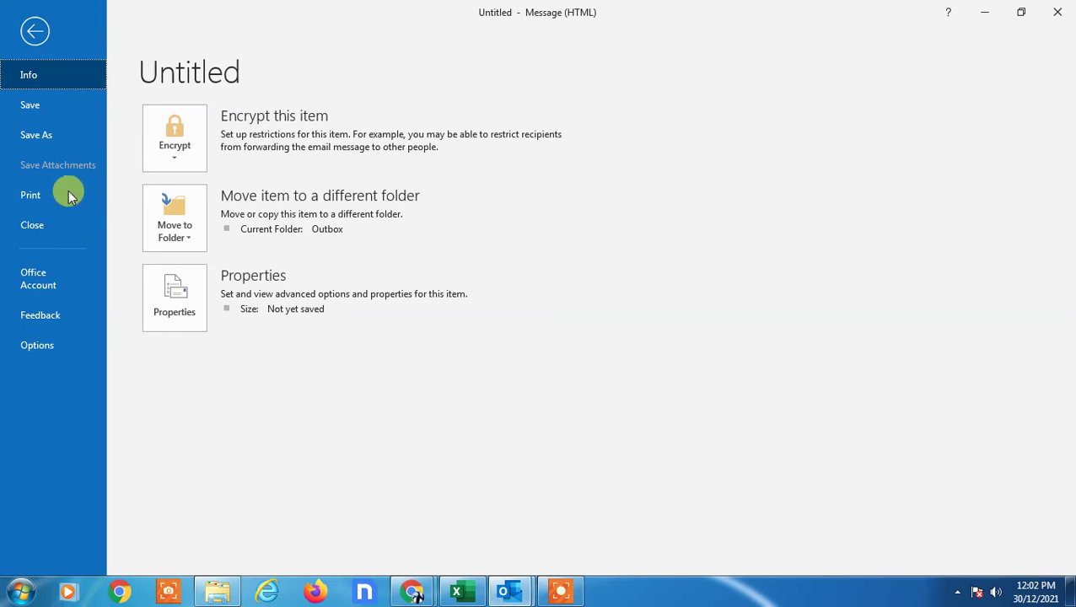
click(57, 136)
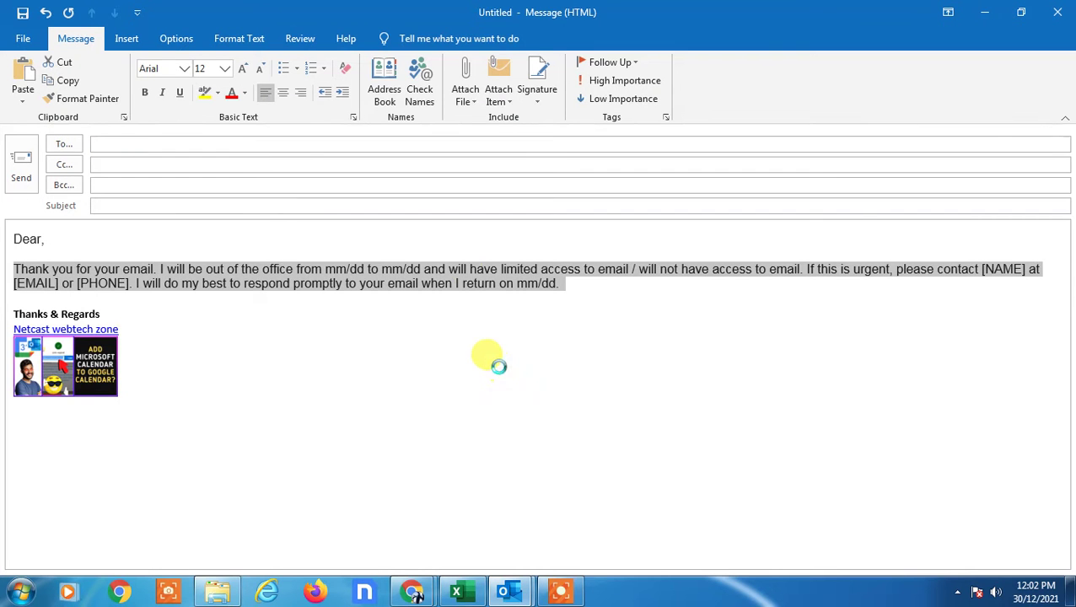
drag(117, 18, 376, 101)
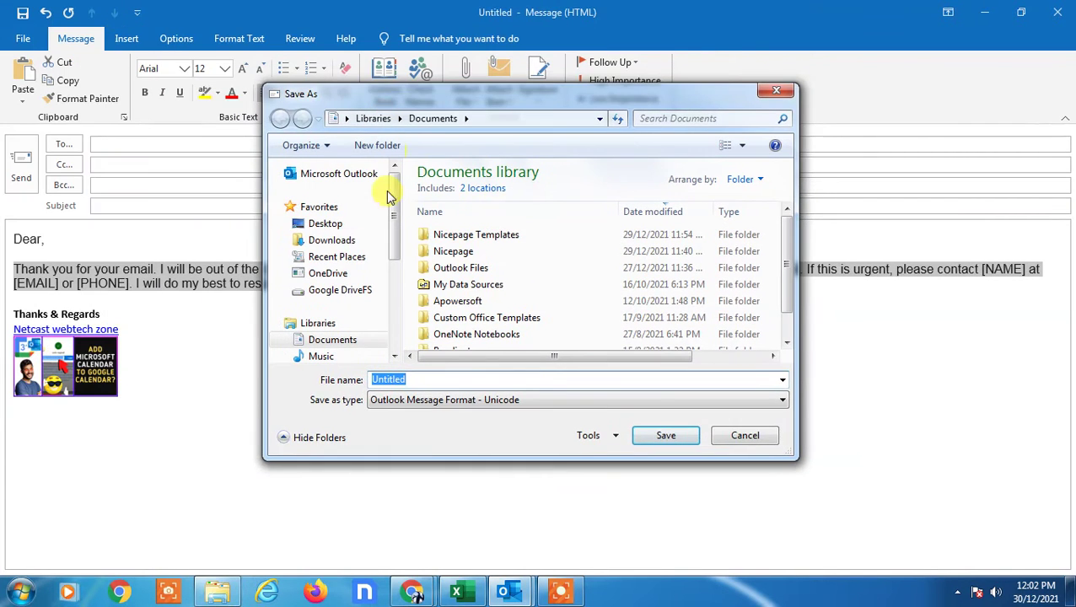
click(332, 240)
click(497, 400)
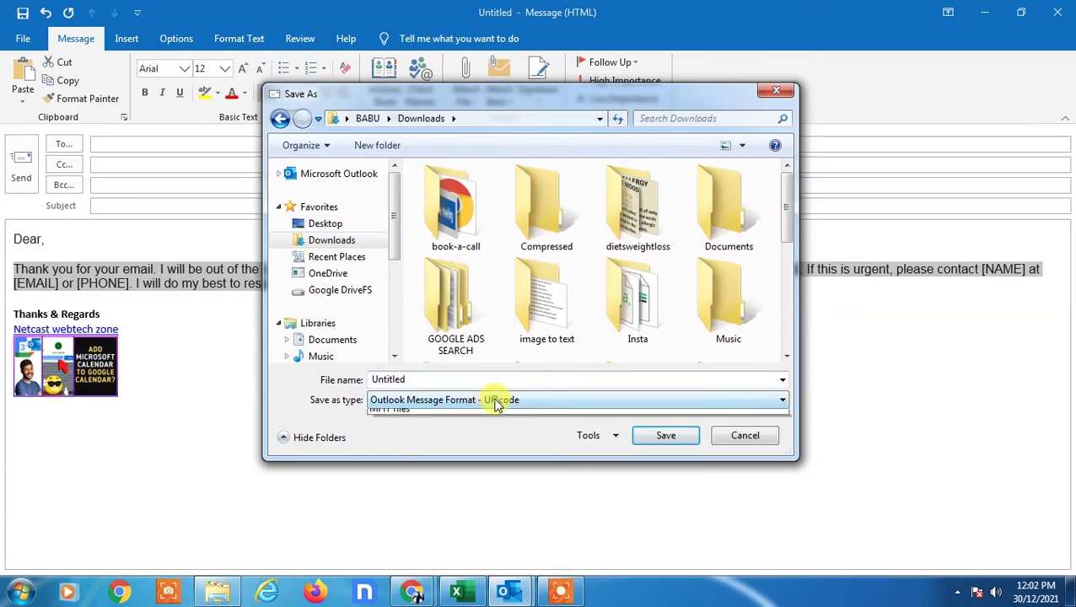
click(319, 243)
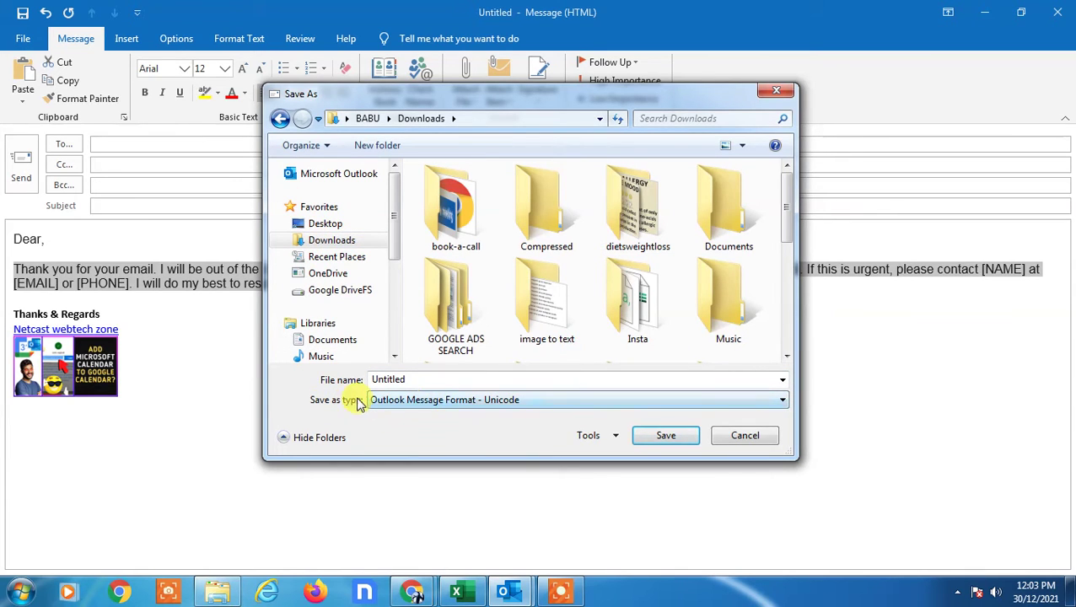
click(477, 402)
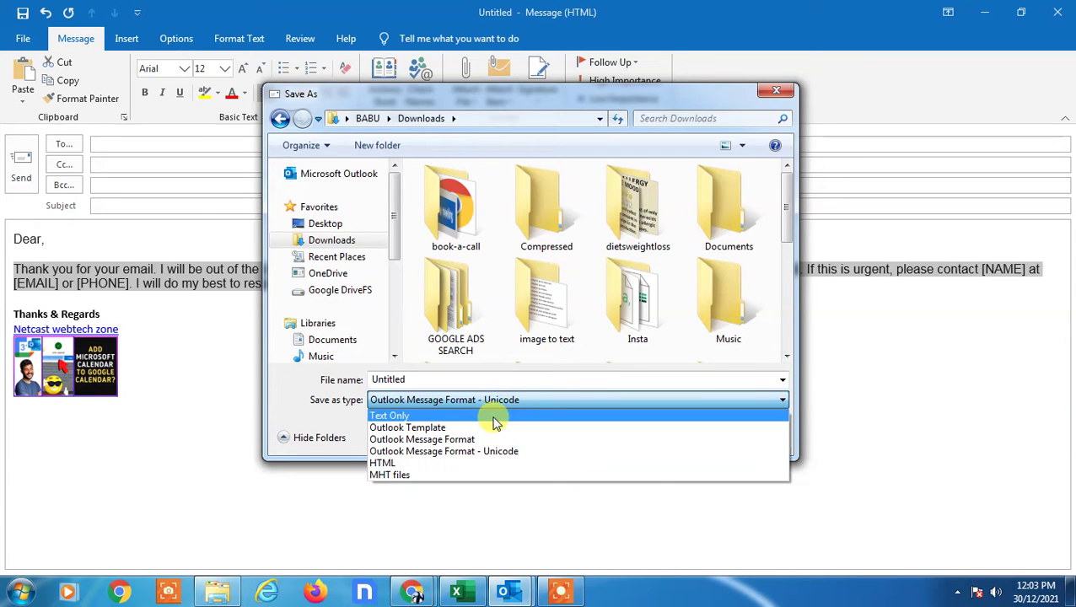
click(422, 427)
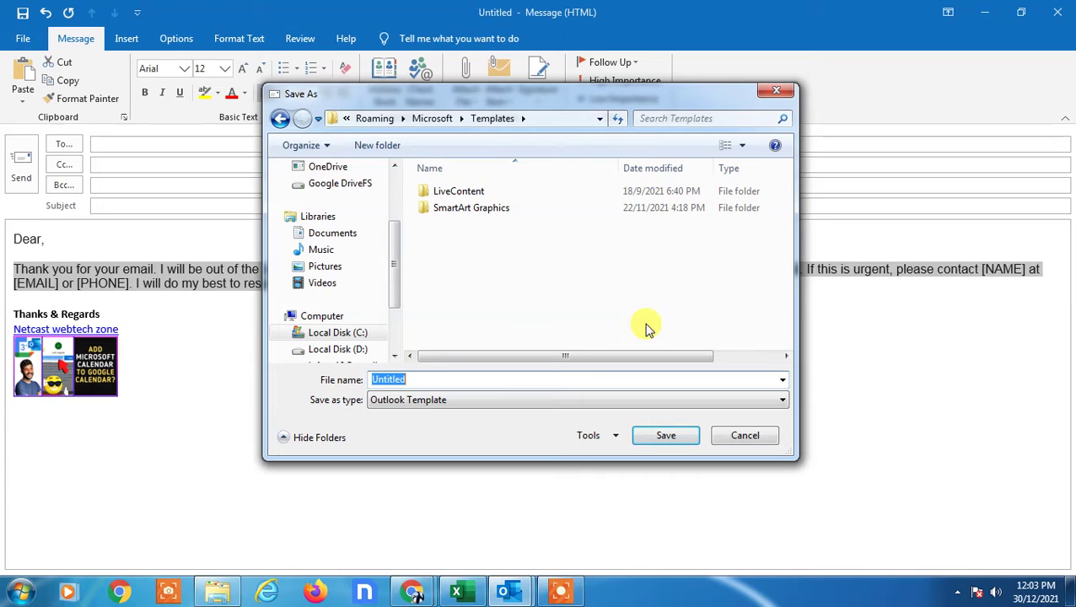
text(out of office tamplets)
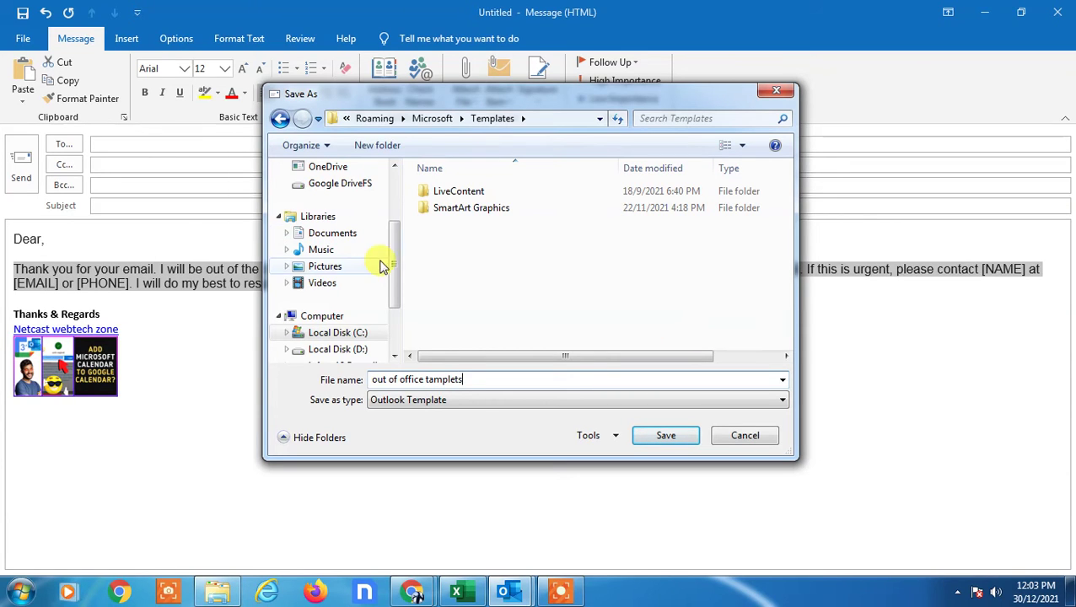
drag(398, 270, 391, 199)
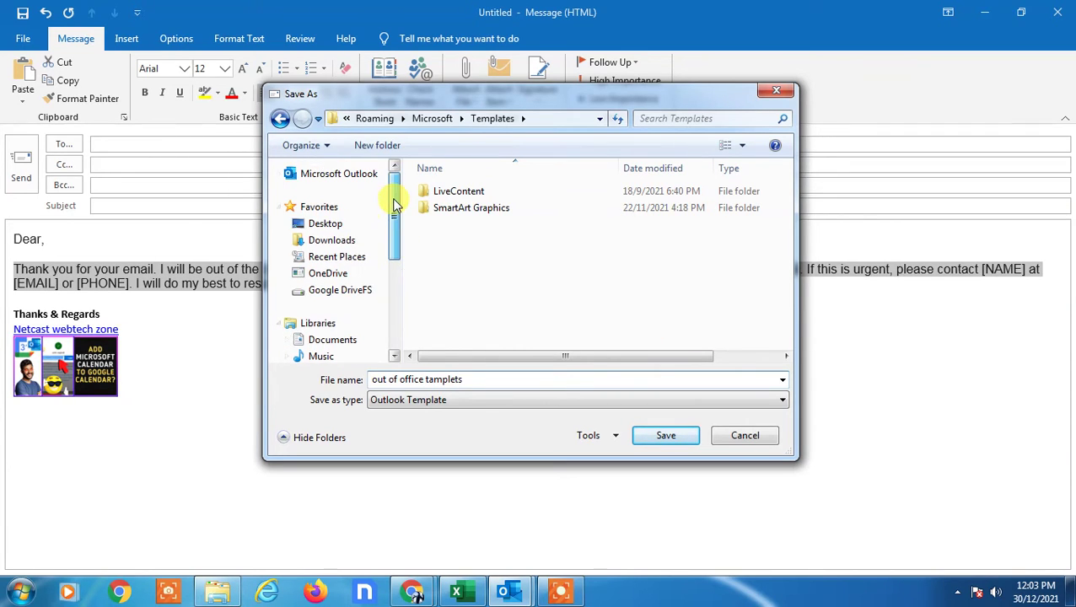
click(347, 241)
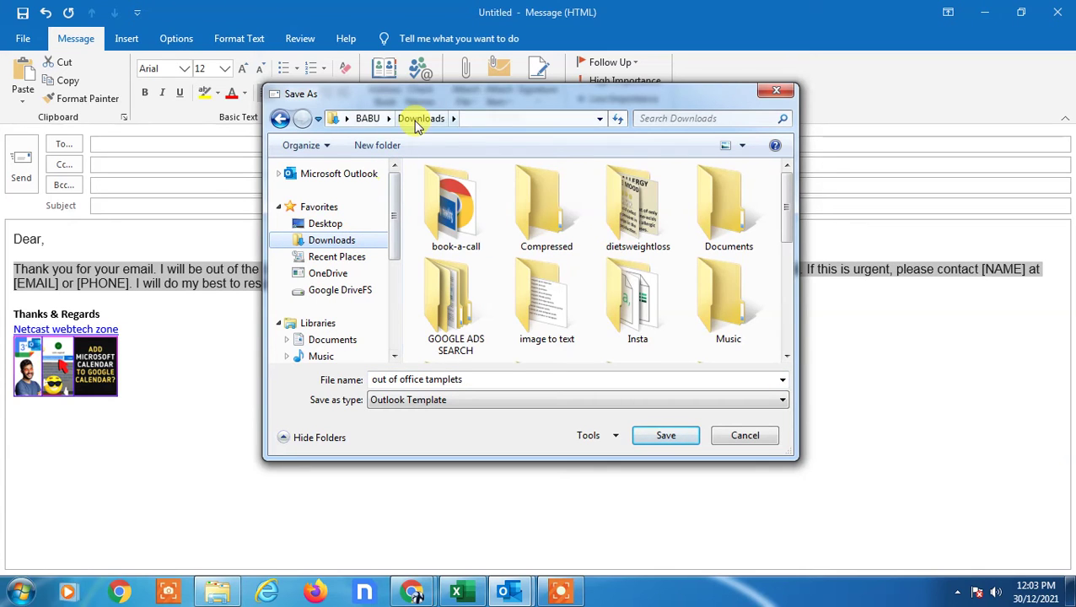
click(666, 436)
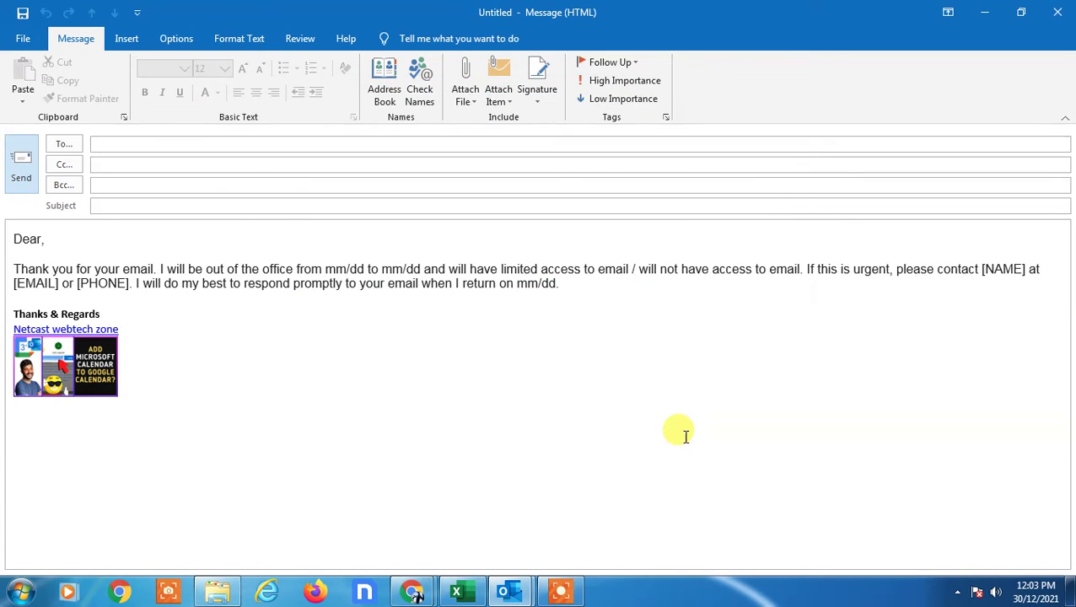
Close the message without saving the draft and return to the Outlook Inbox.
click(1059, 14)
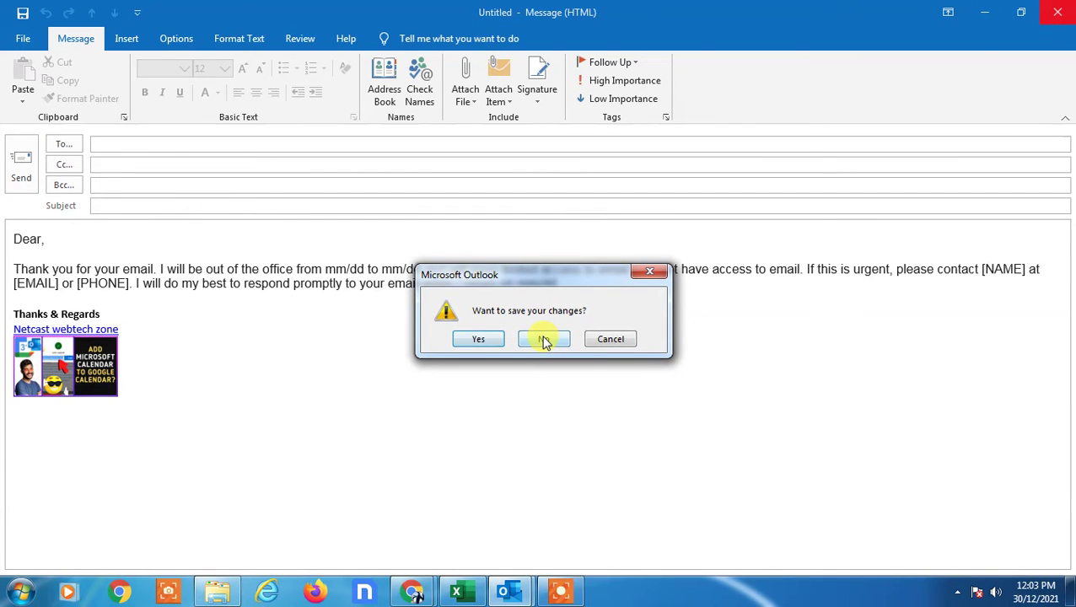
click(544, 340)
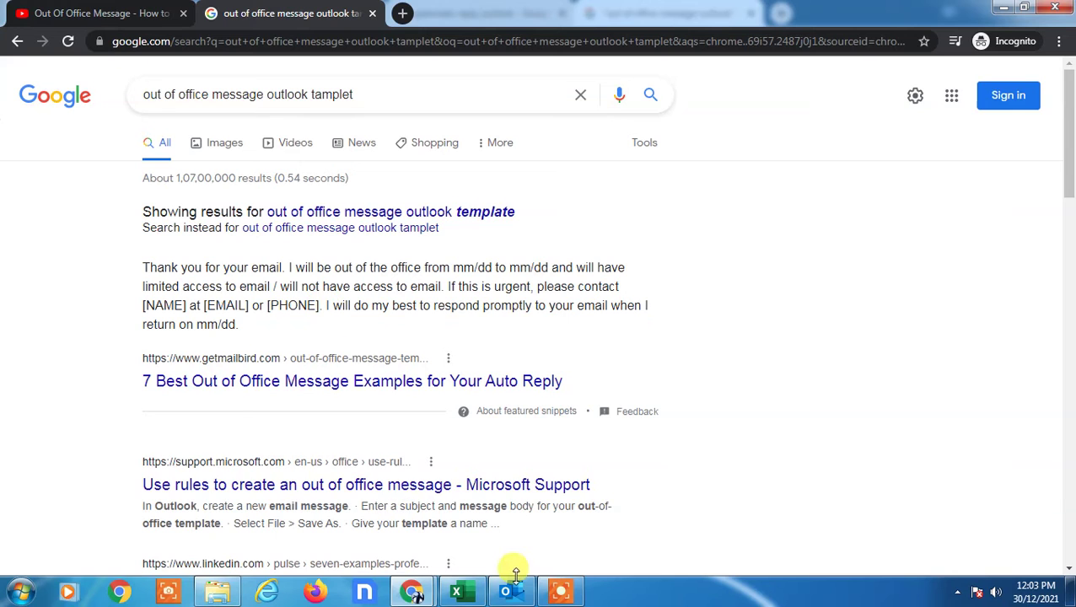
click(515, 590)
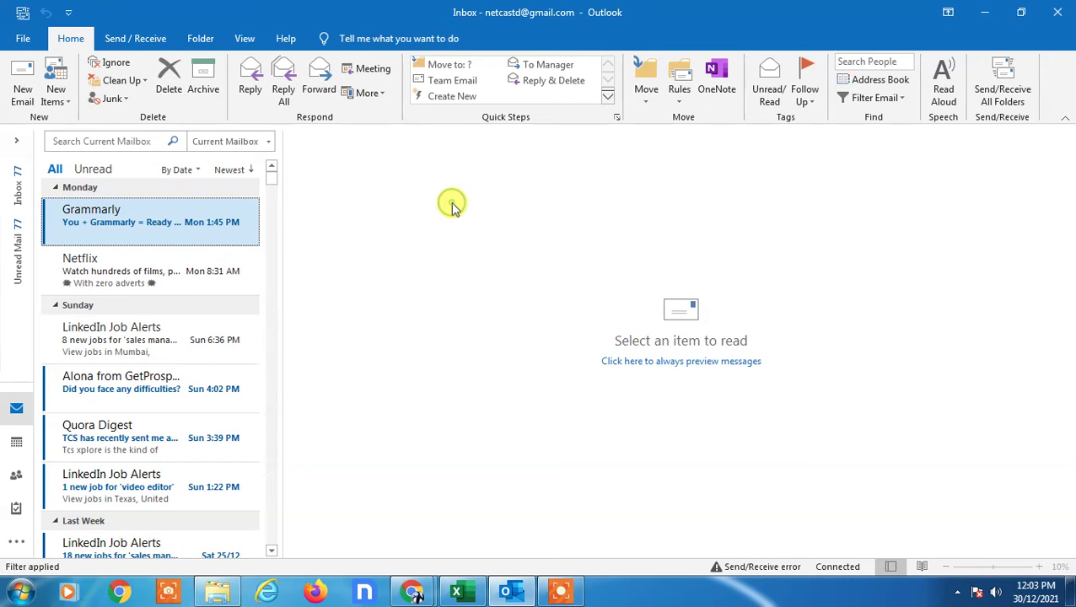
In Manage Rules & Alerts, start a new blank rule applied to messages I receive.
click(19, 39)
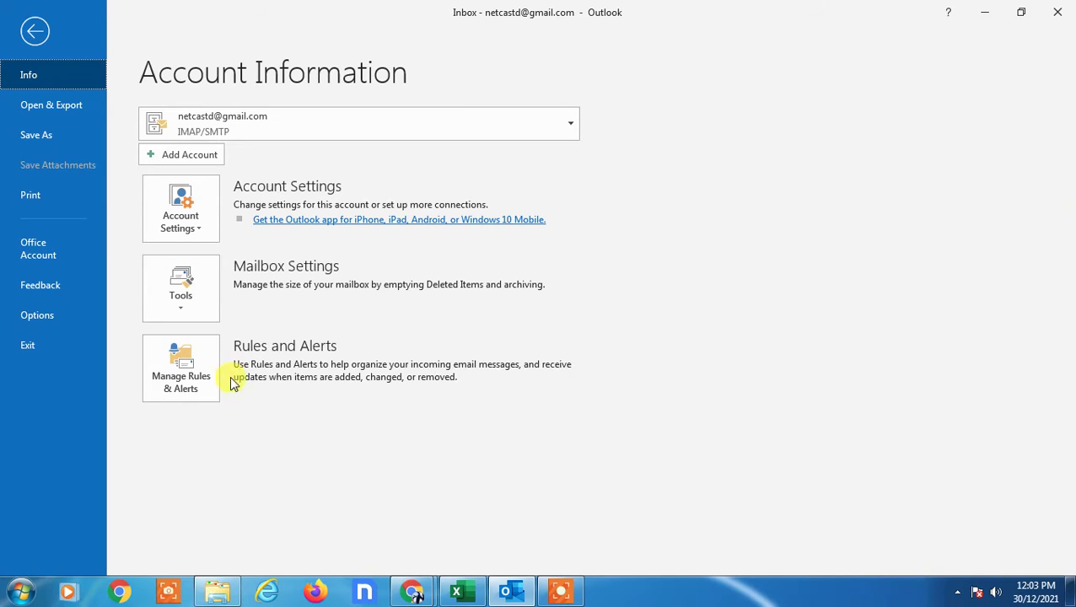
click(188, 382)
click(192, 382)
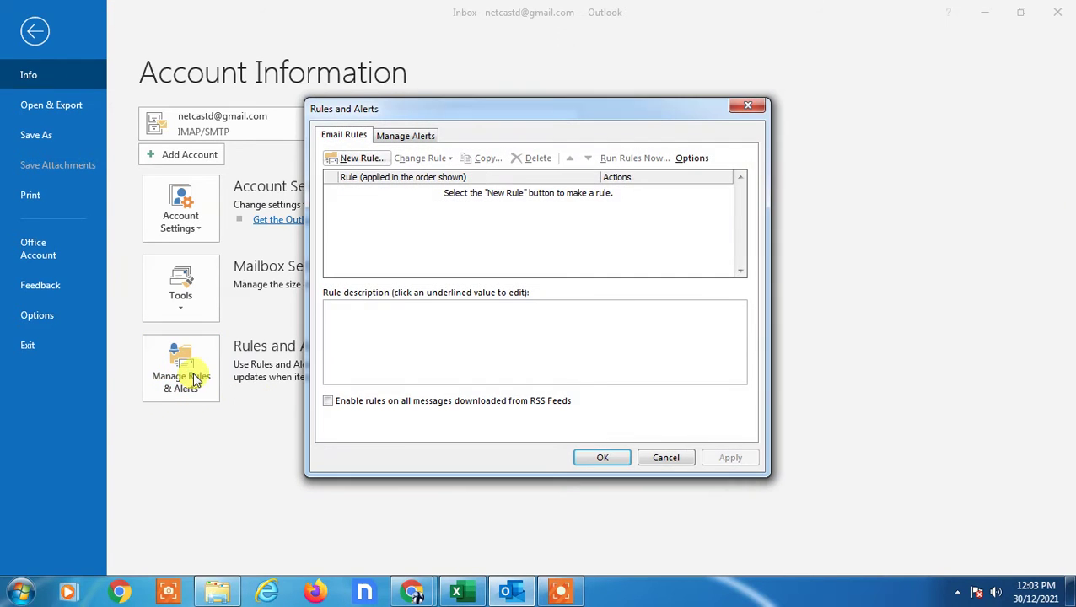
drag(469, 115, 430, 100)
click(314, 142)
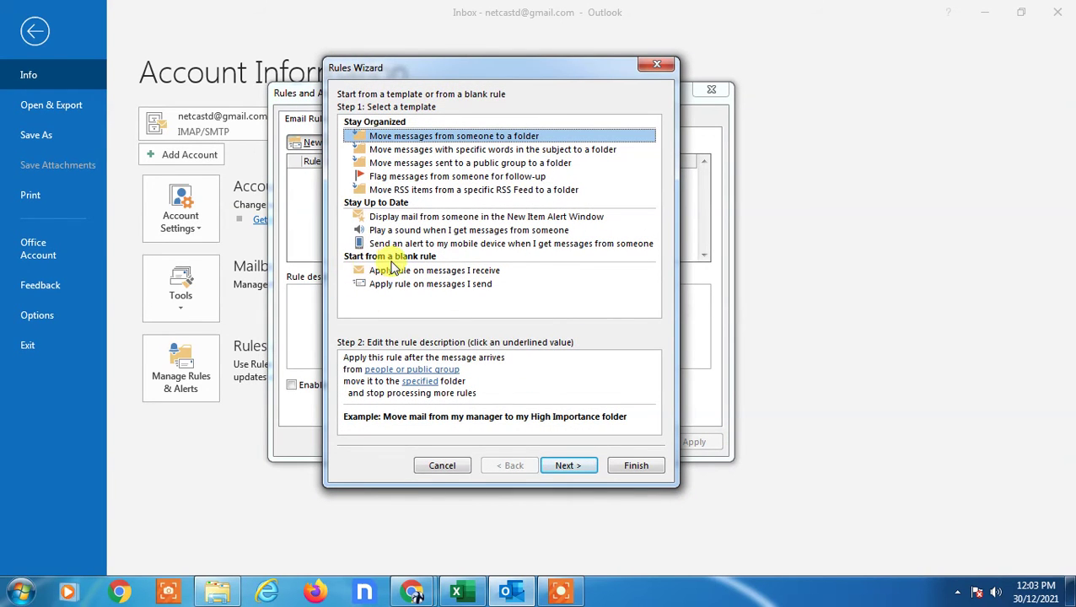
click(390, 270)
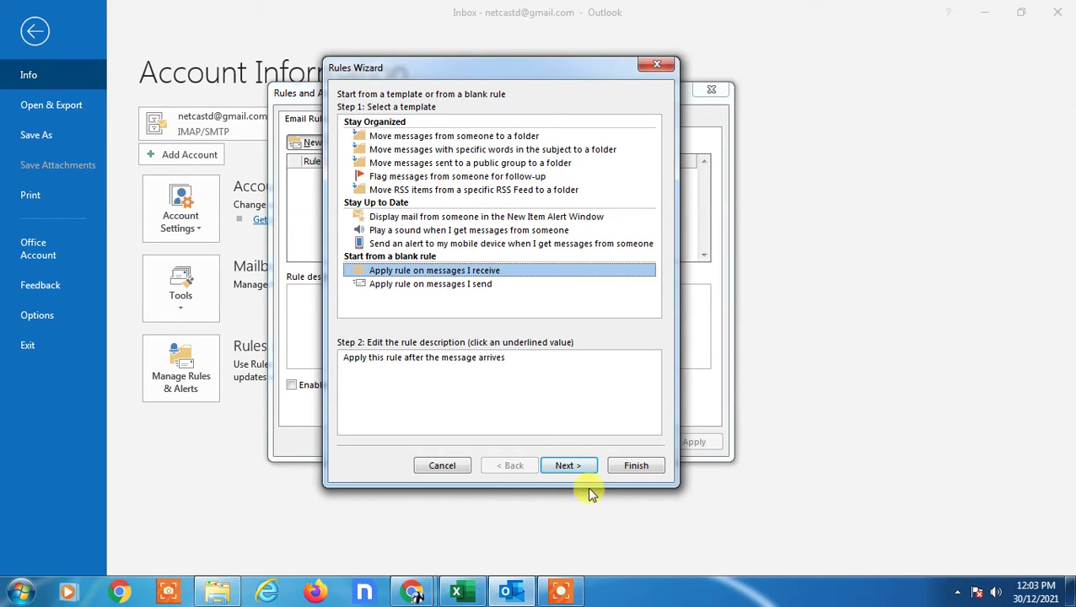
click(568, 466)
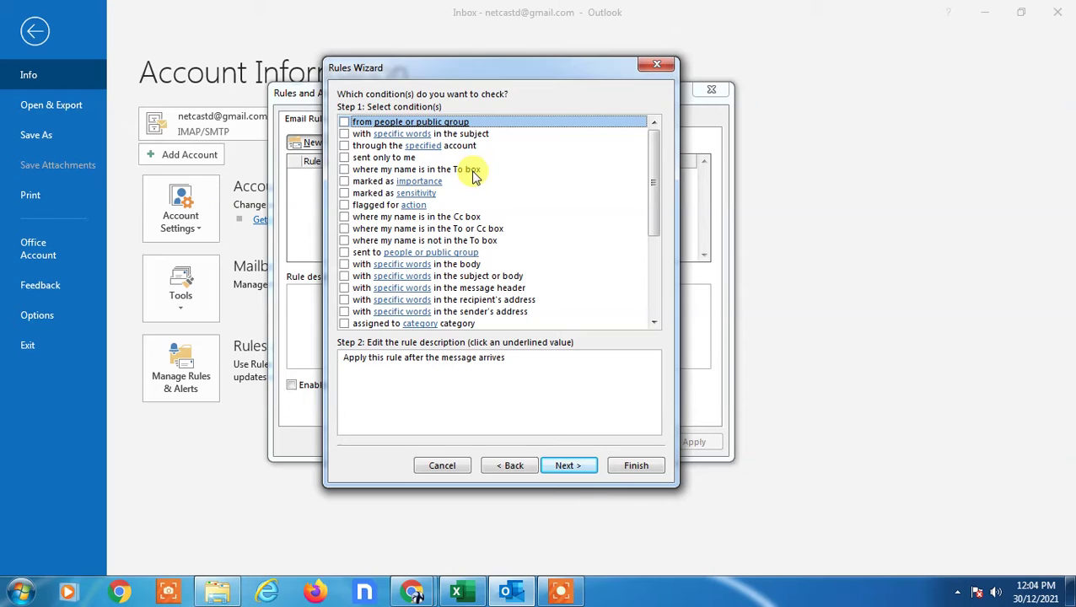
Tick the 'sent only to me' and 'where my name is in the To box' conditions, leaving Cc unticked.
click(344, 157)
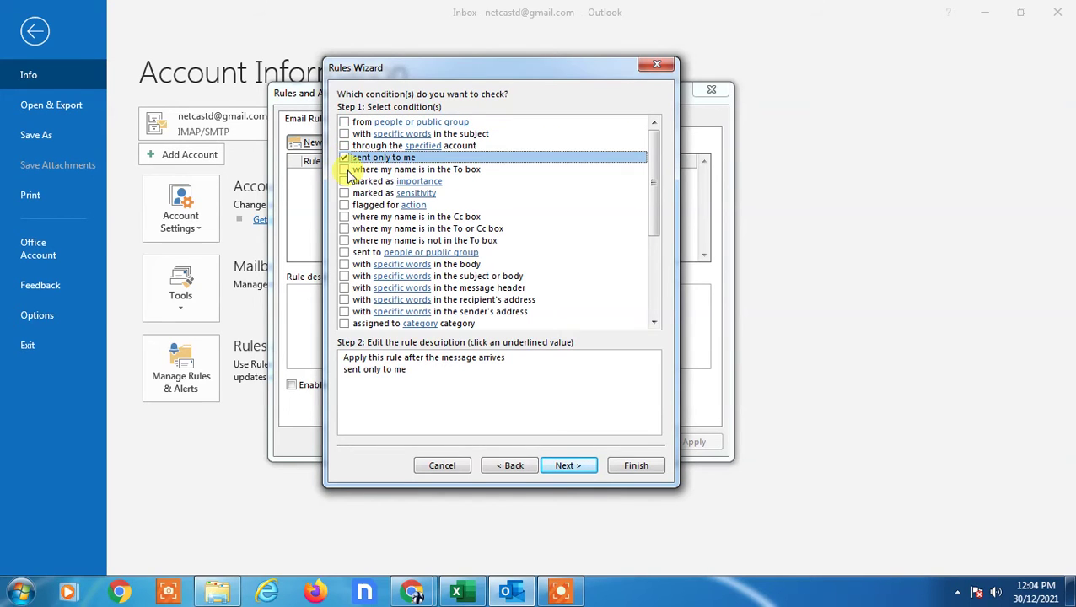
click(345, 169)
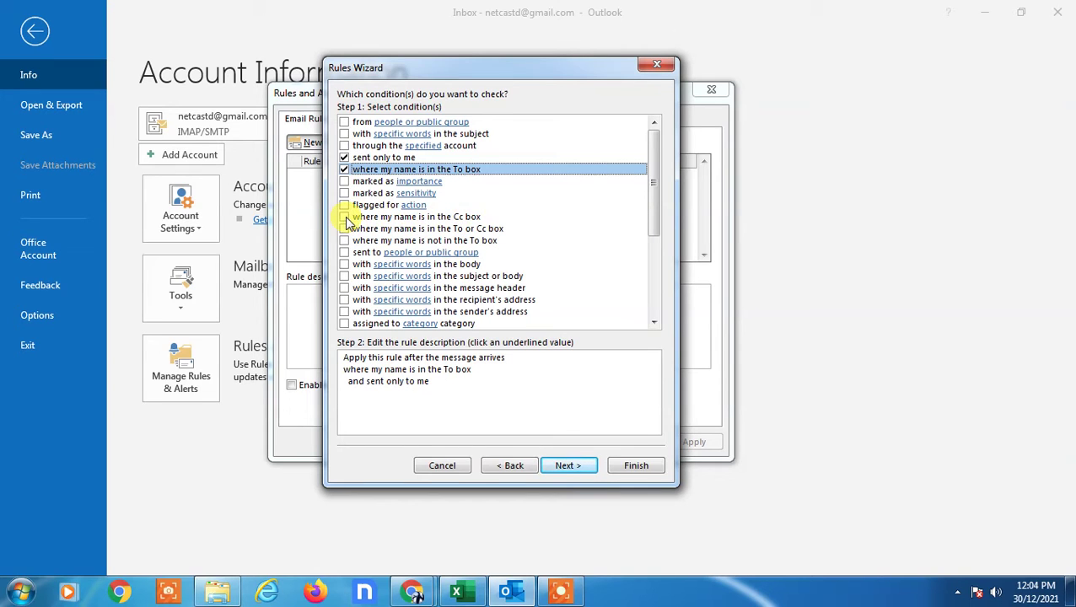
click(344, 216)
click(345, 218)
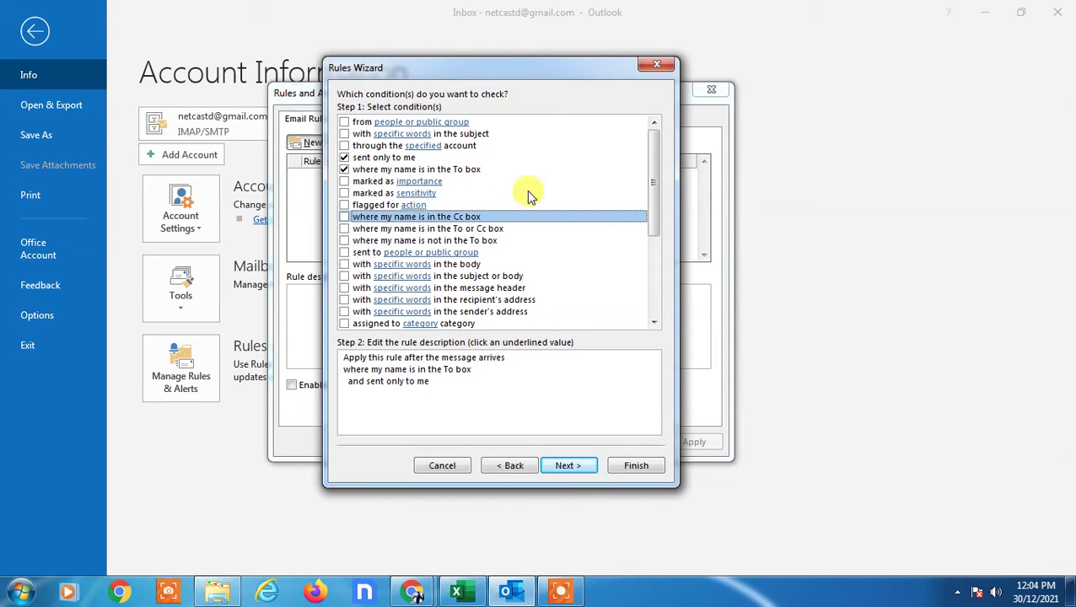
click(563, 466)
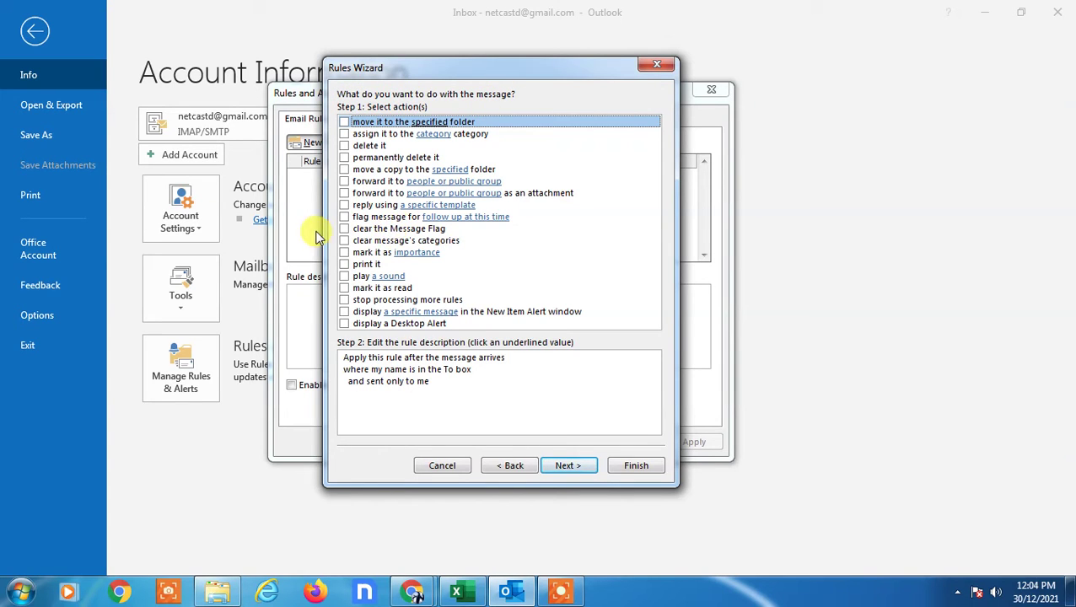
Add the 'reply using a specific template' and 'forward it to people or public group' actions.
click(344, 205)
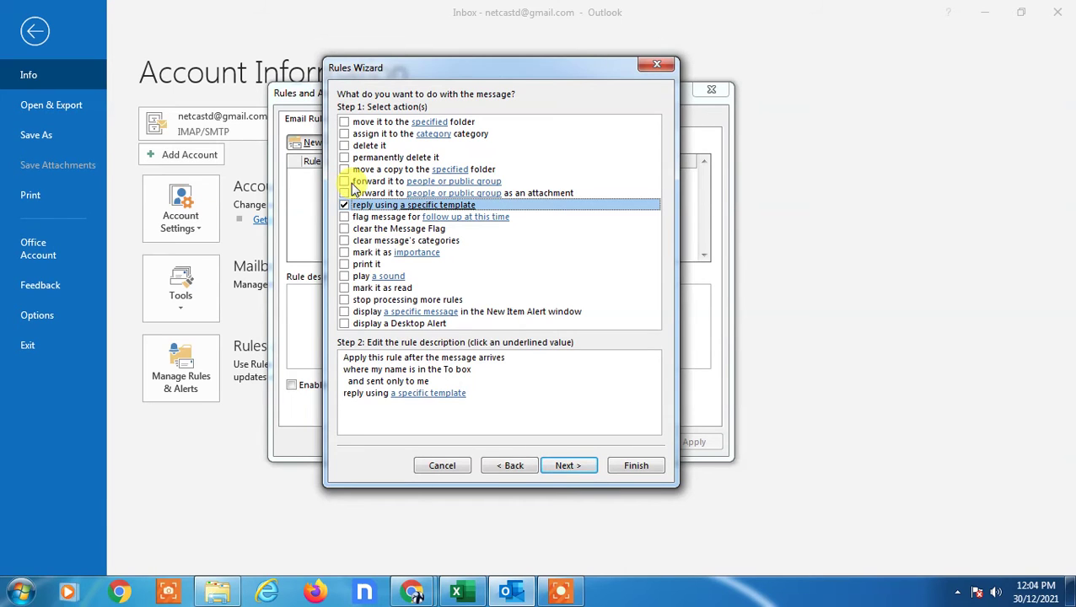
click(344, 181)
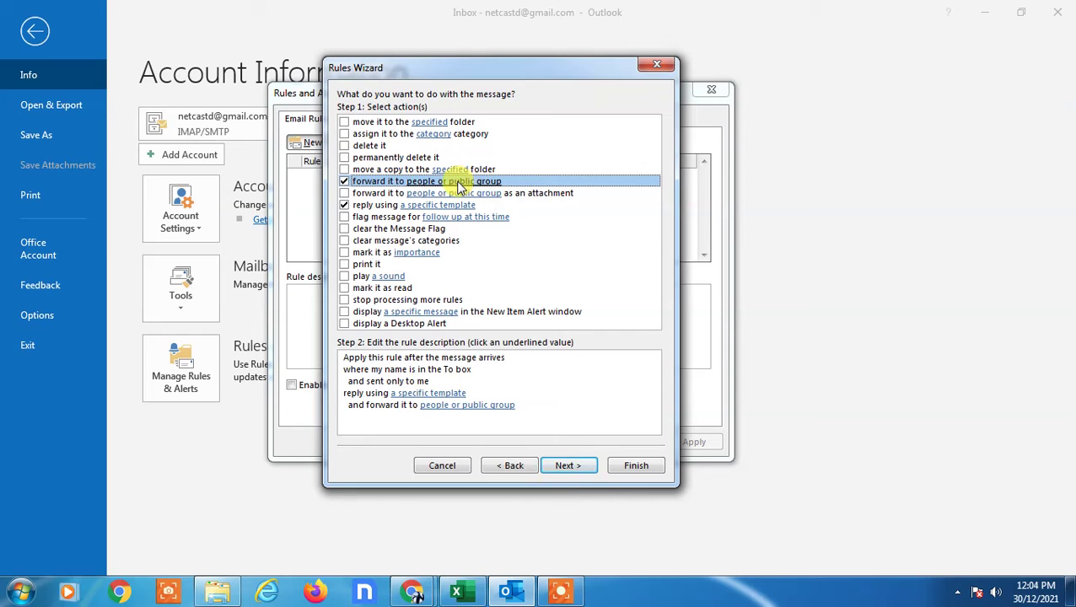
click(460, 405)
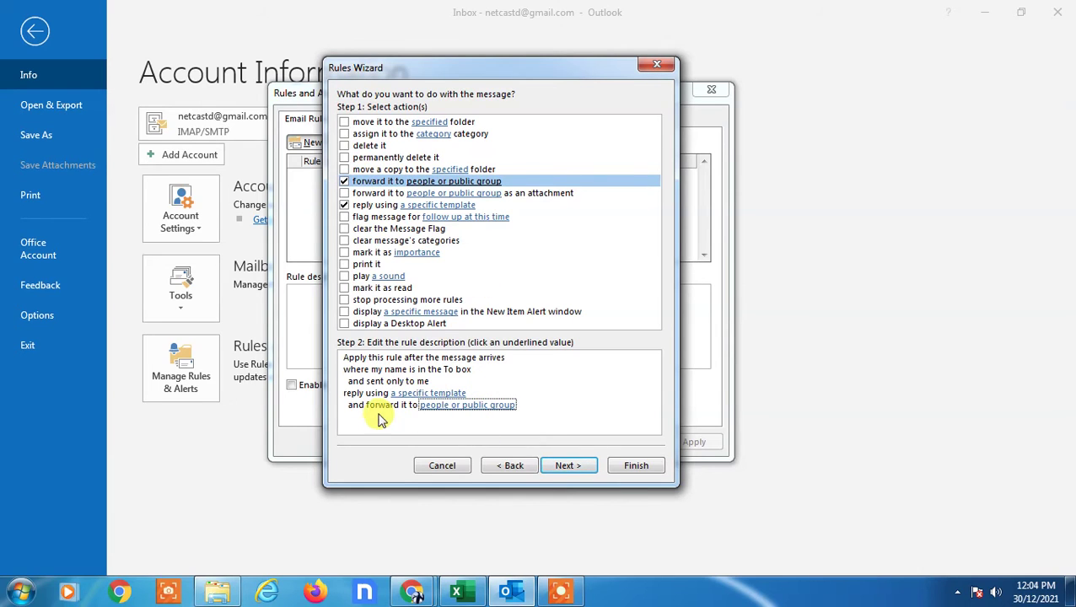
click(478, 405)
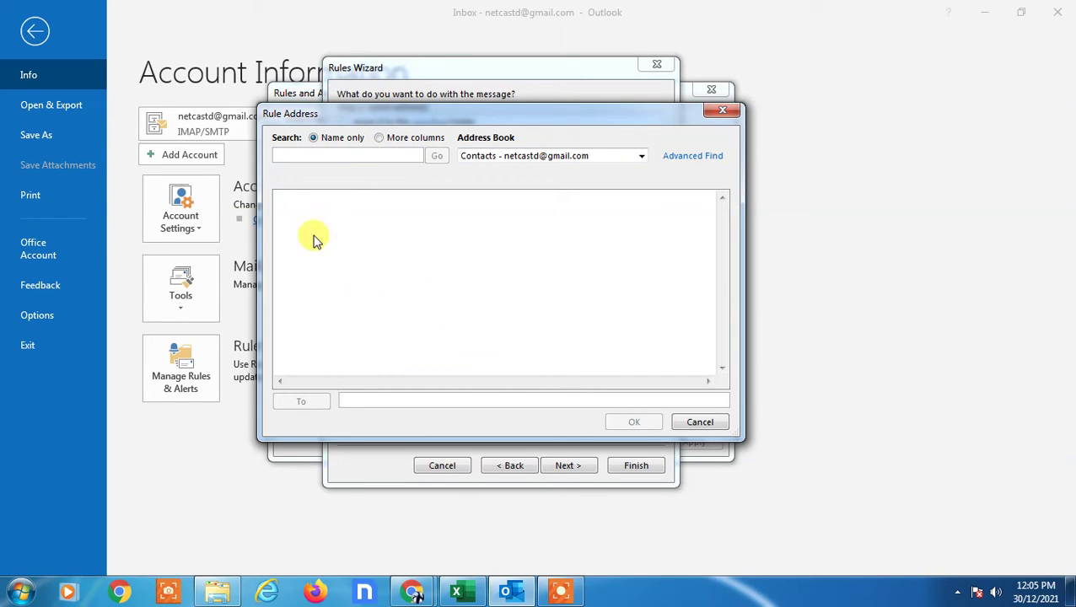
drag(366, 117, 397, 116)
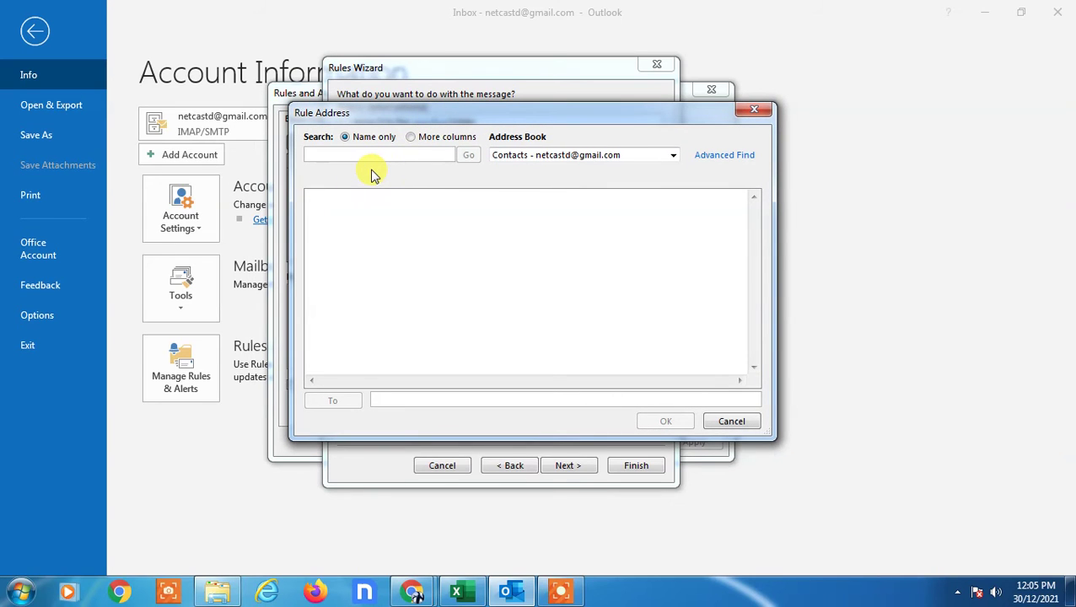
text(asdf)
click(372, 207)
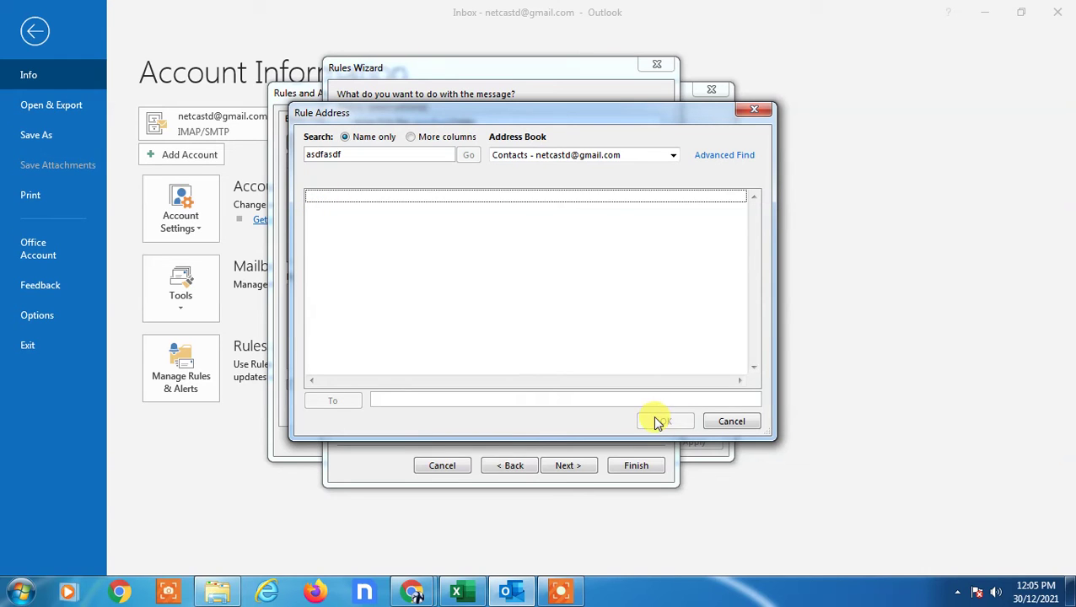
click(754, 110)
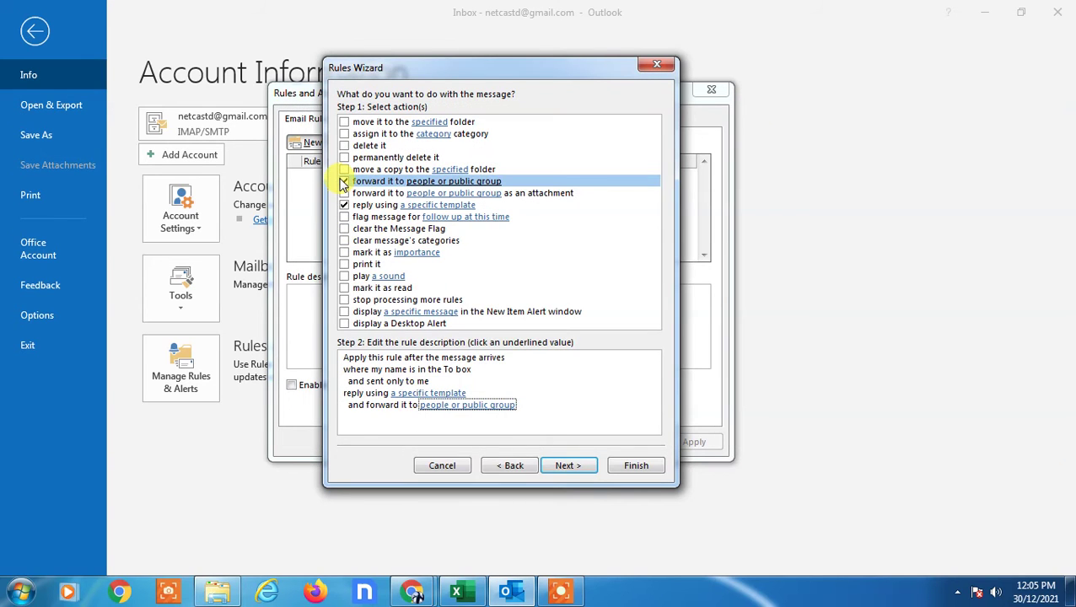
Remove the forwarding action and set the reply-template Look In to User Templates in File System.
click(344, 182)
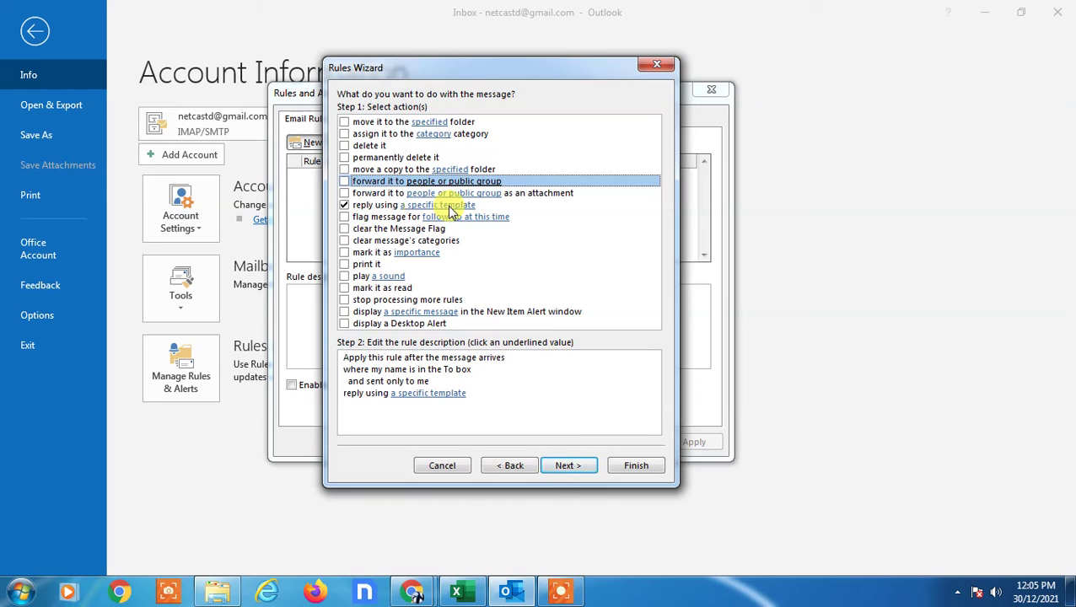
click(424, 396)
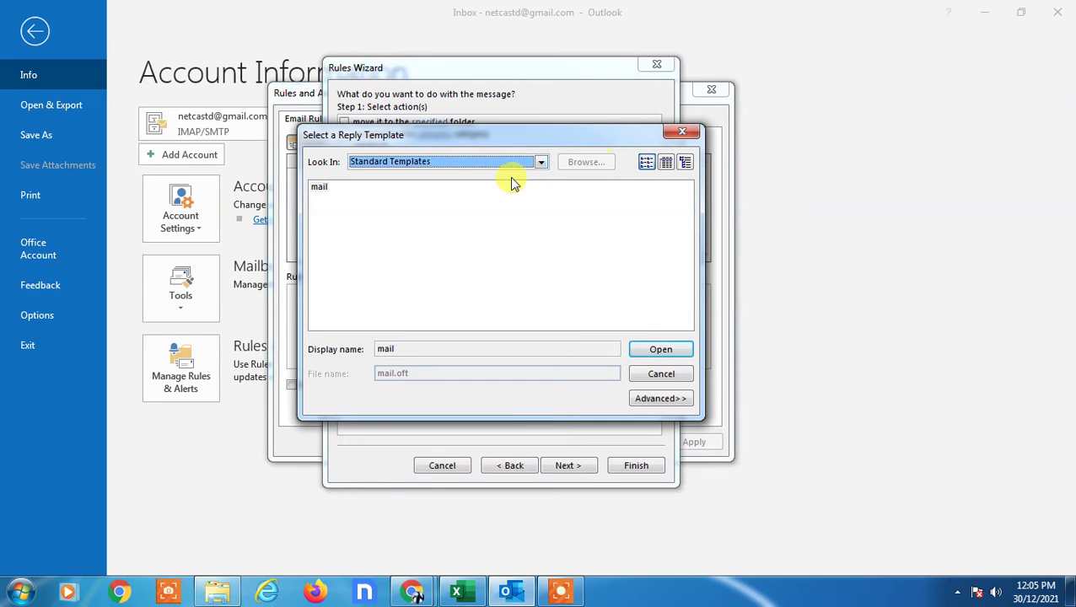
click(541, 162)
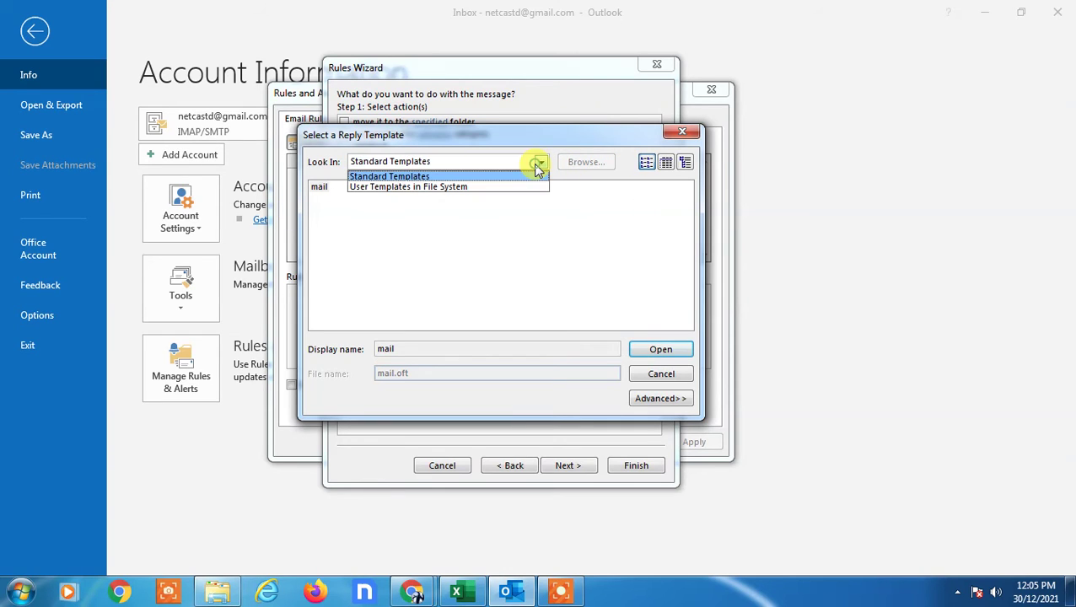
click(583, 164)
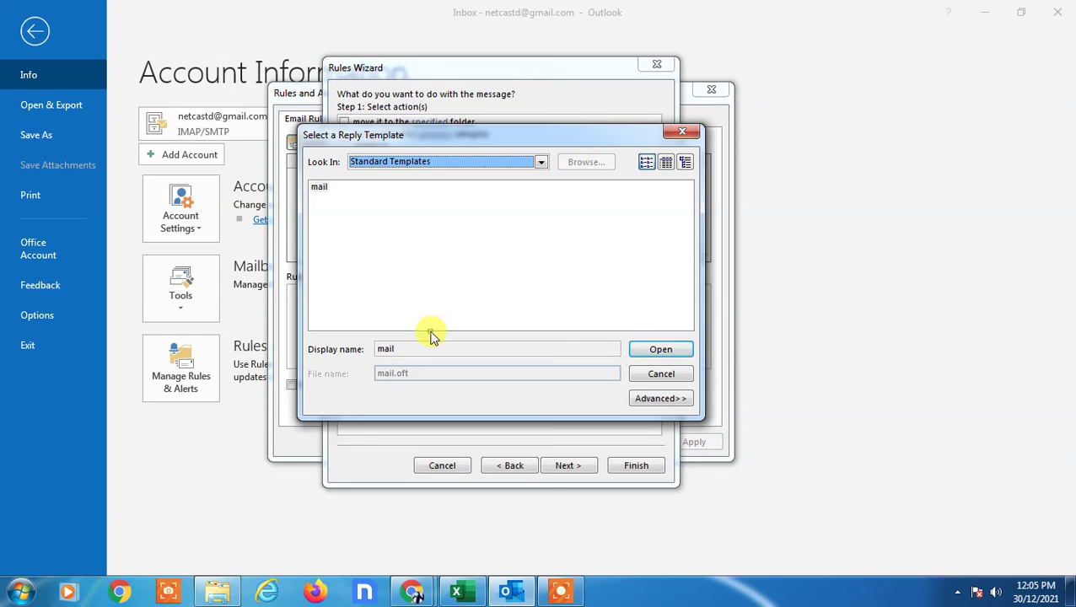
click(461, 347)
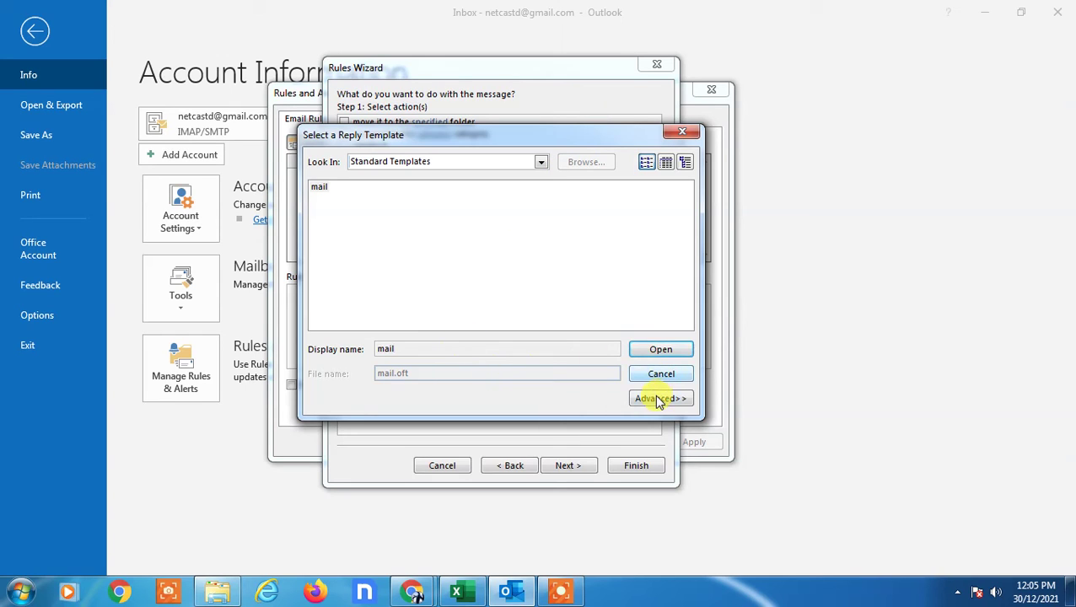
click(469, 247)
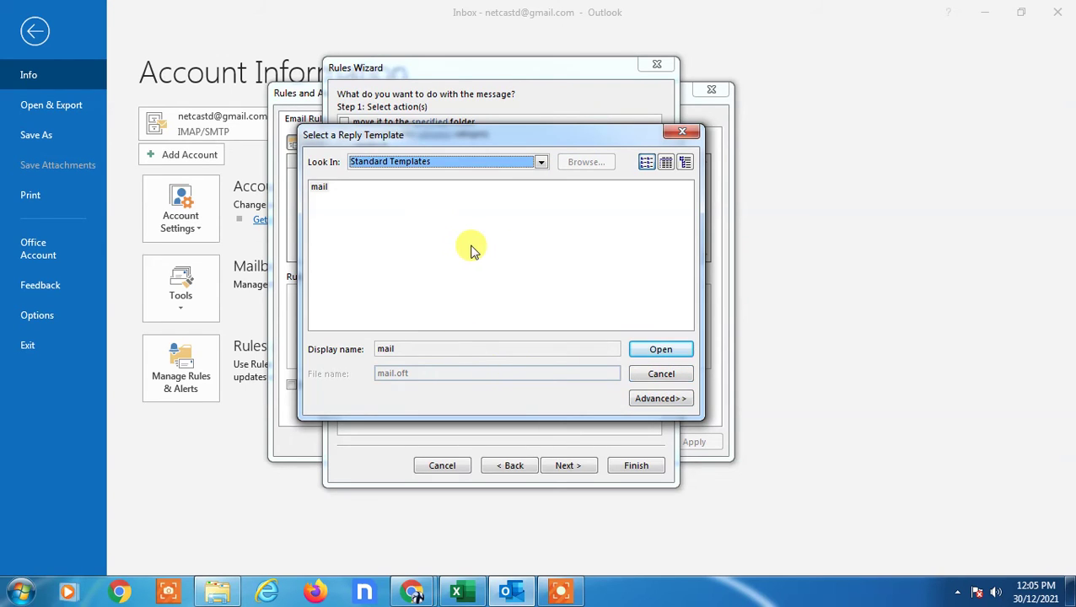
click(443, 194)
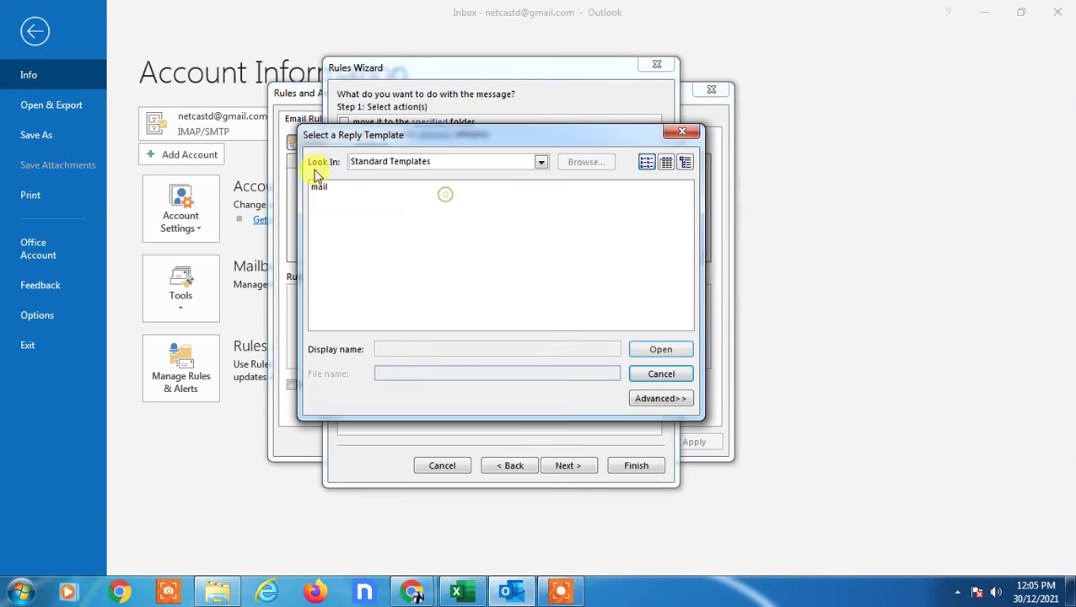
click(539, 165)
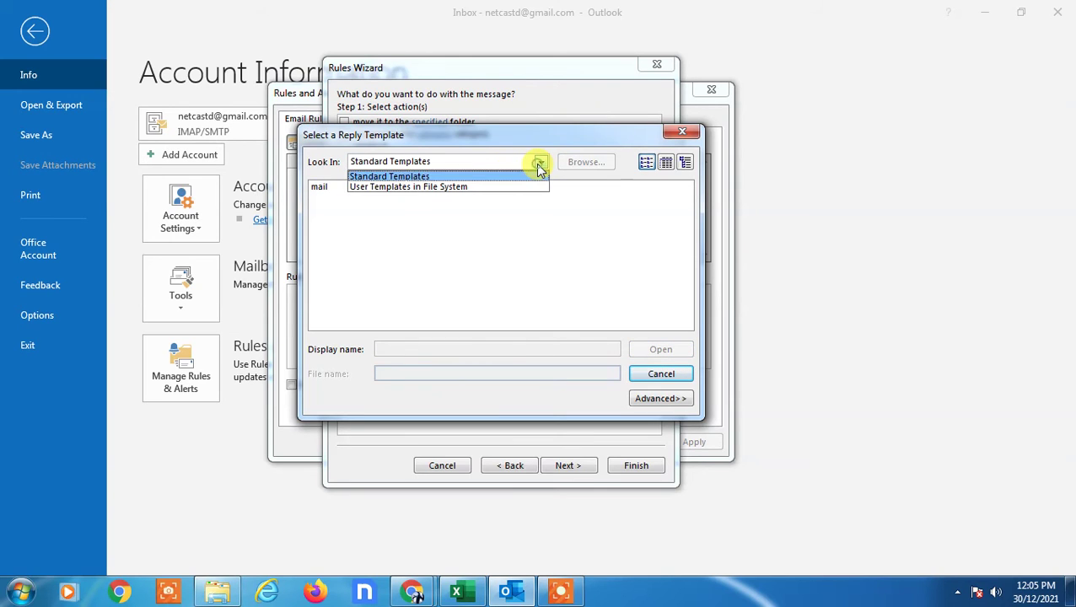
click(450, 188)
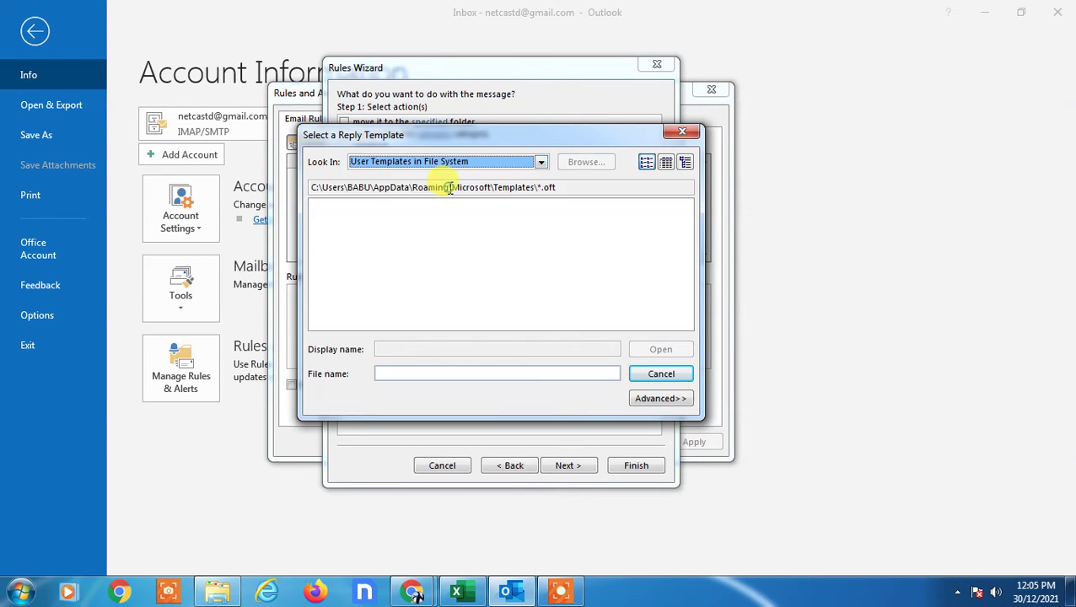
Browse the folder tree down to Downloads and choose it as the template folder.
click(584, 162)
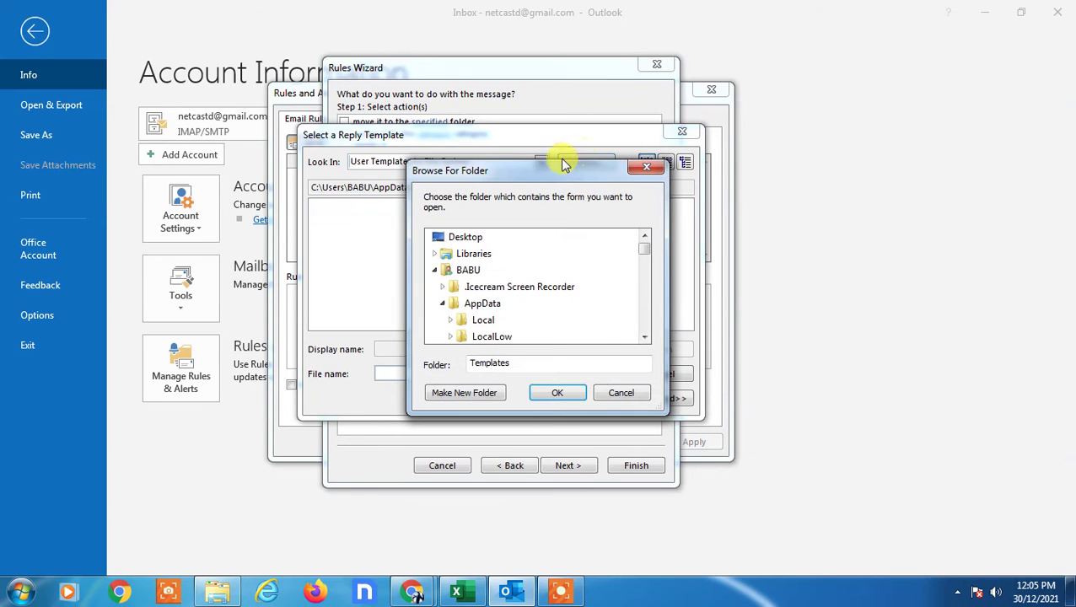
drag(599, 173, 579, 143)
drag(624, 311, 624, 311)
drag(624, 209, 624, 209)
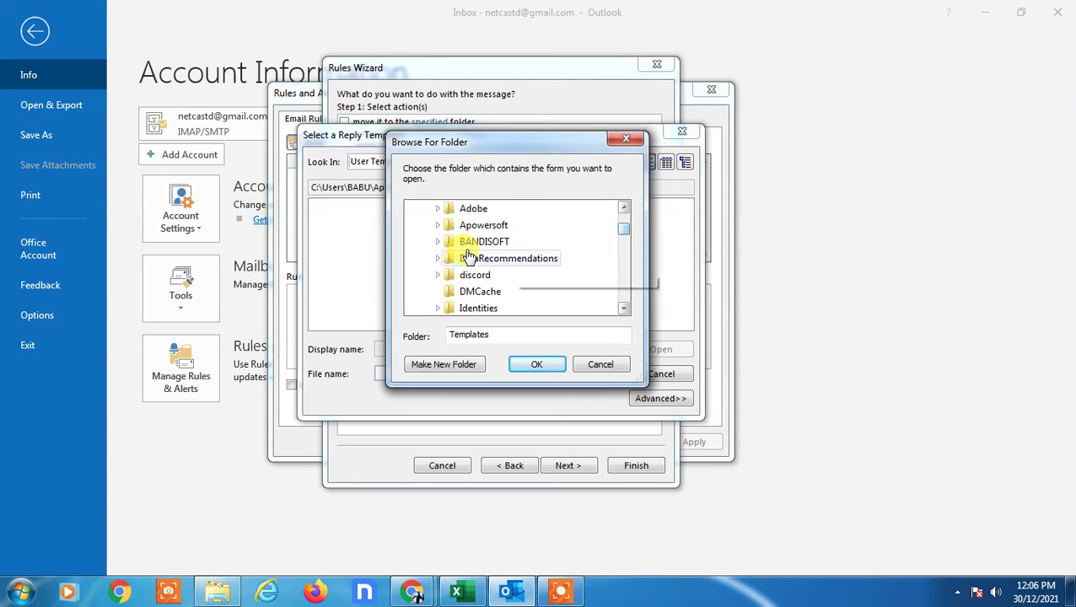
drag(623, 213, 623, 213)
click(623, 209)
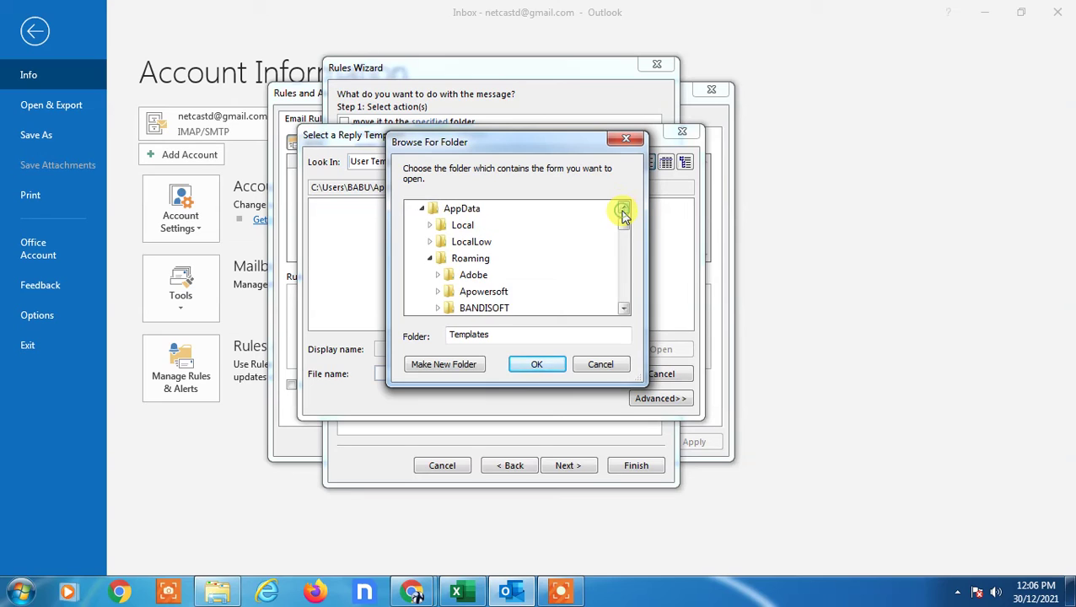
click(623, 209)
click(623, 210)
click(623, 209)
click(623, 209)
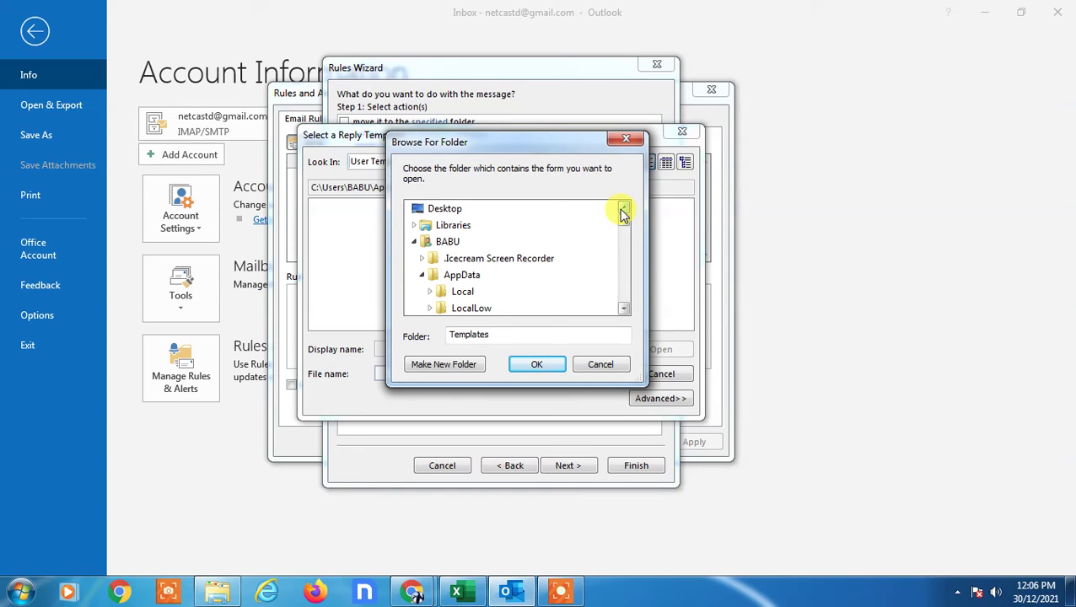
click(624, 308)
click(625, 308)
click(624, 308)
click(624, 308)
click(624, 308)
click(624, 308)
click(624, 308)
click(624, 308)
click(625, 307)
click(624, 308)
click(624, 307)
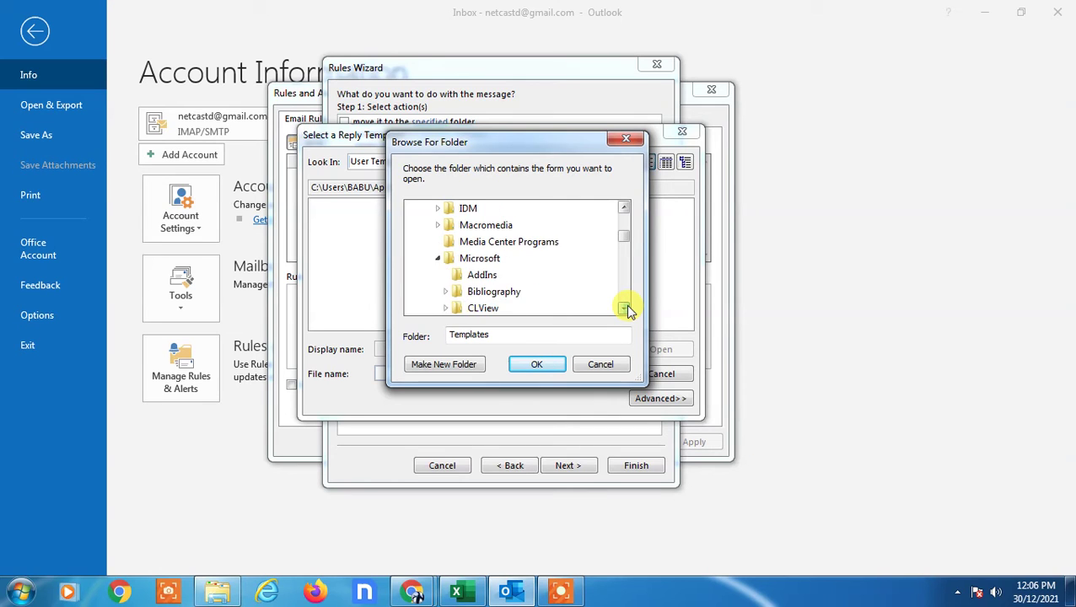
click(624, 308)
click(624, 308)
click(624, 308)
click(624, 308)
click(624, 307)
click(624, 308)
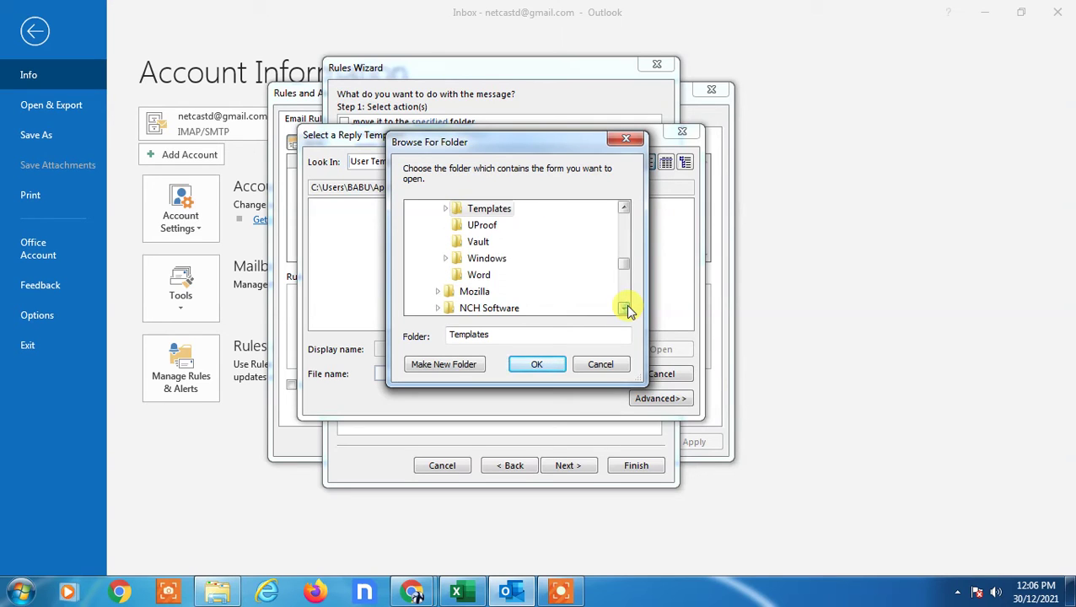
click(624, 308)
click(624, 308)
click(624, 308)
click(624, 308)
click(624, 308)
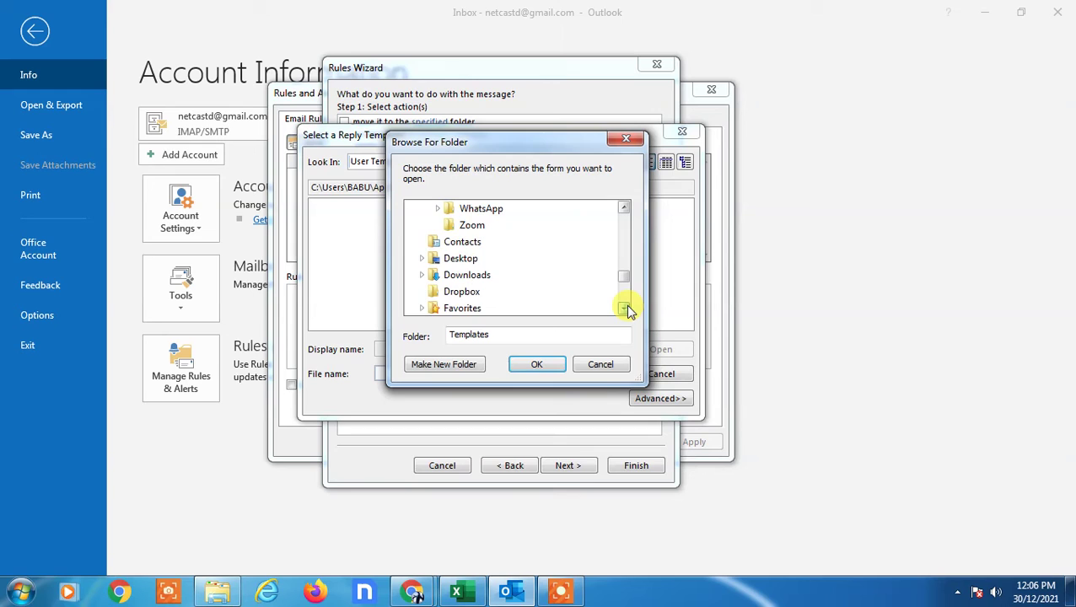
click(423, 276)
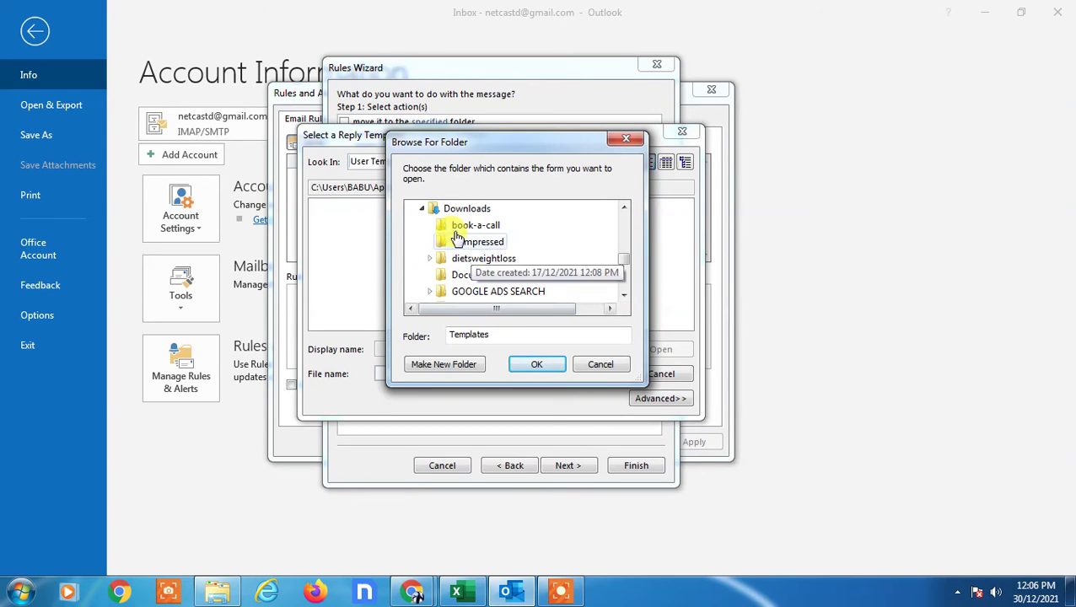
click(624, 295)
click(624, 295)
click(624, 295)
click(624, 295)
click(624, 296)
click(624, 295)
click(624, 296)
click(624, 295)
click(624, 295)
click(624, 295)
click(624, 296)
click(624, 295)
click(624, 296)
click(624, 295)
click(625, 295)
click(624, 295)
click(624, 295)
click(624, 295)
click(624, 295)
click(624, 295)
click(624, 295)
click(625, 296)
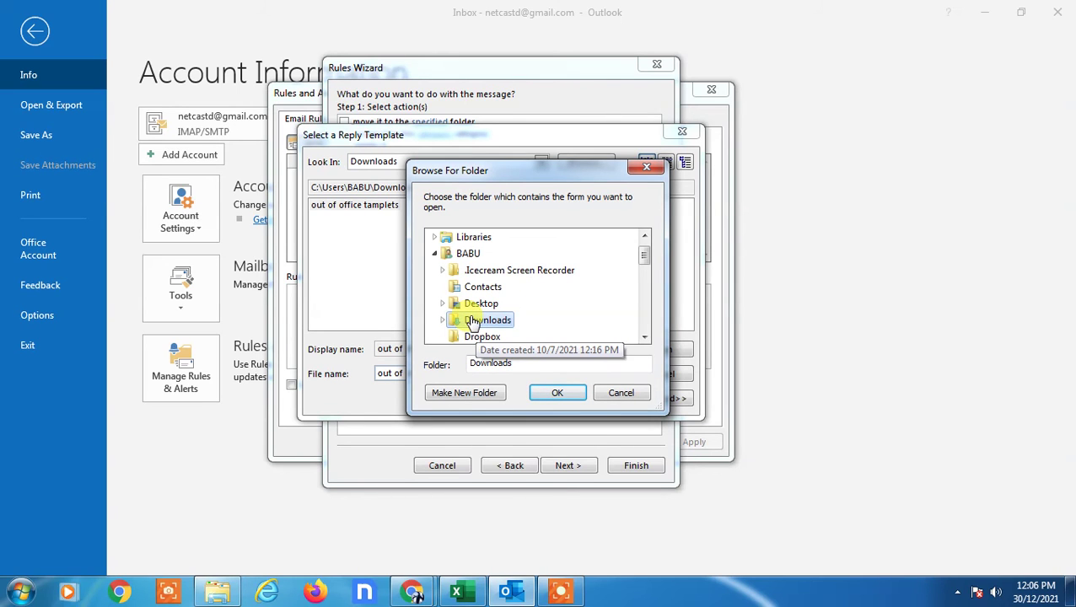
double_click(472, 322)
Confirm Downloads and pick the 'out of office tamplets' template for the reply.
click(558, 393)
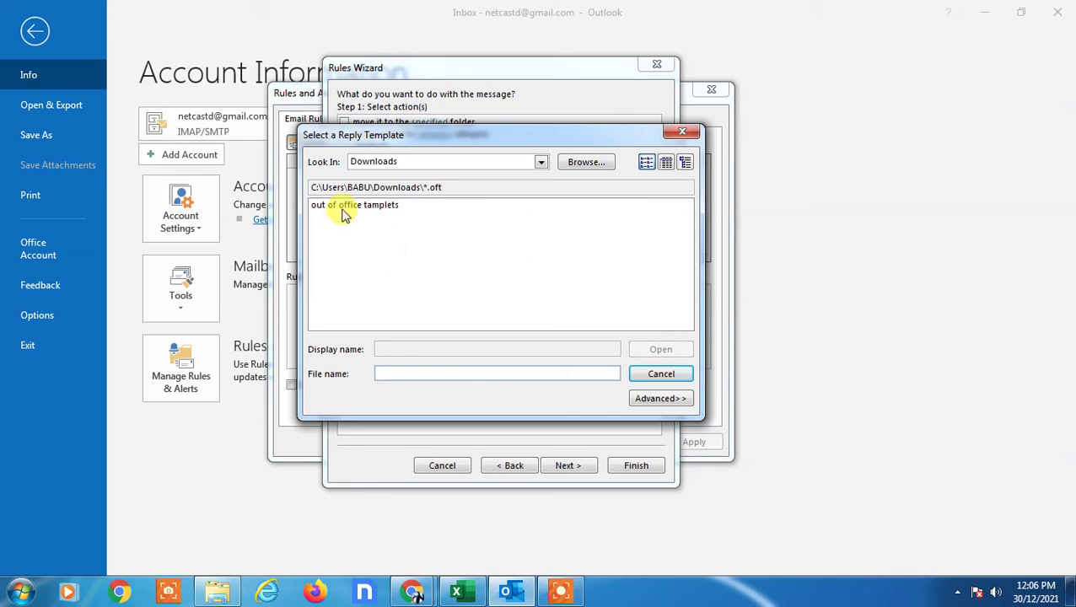
click(352, 207)
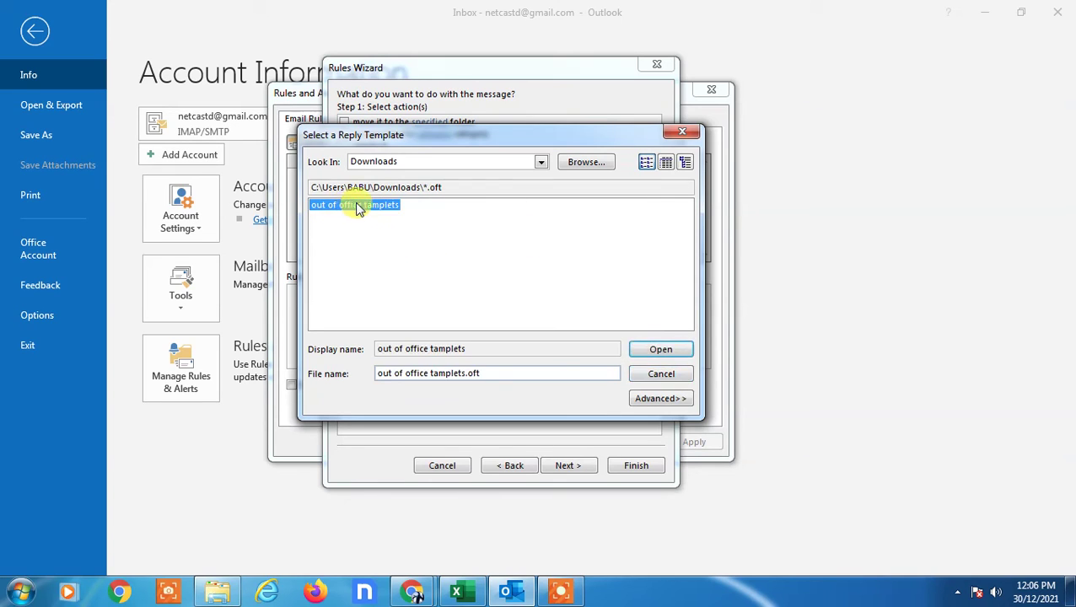
click(662, 351)
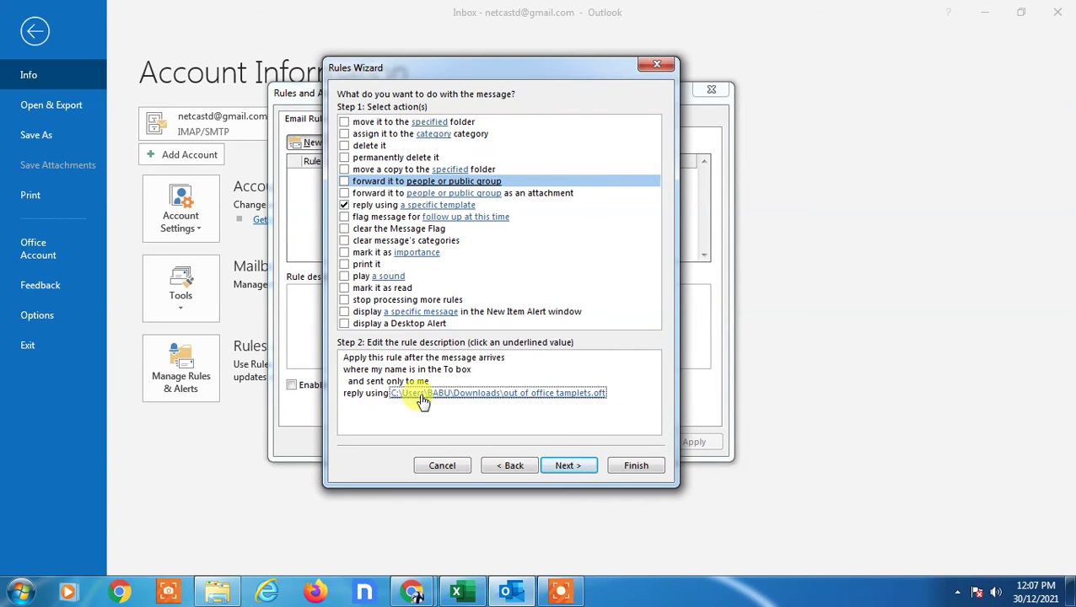
Skip the exceptions page and finish the rule with no exceptions.
click(570, 466)
click(447, 373)
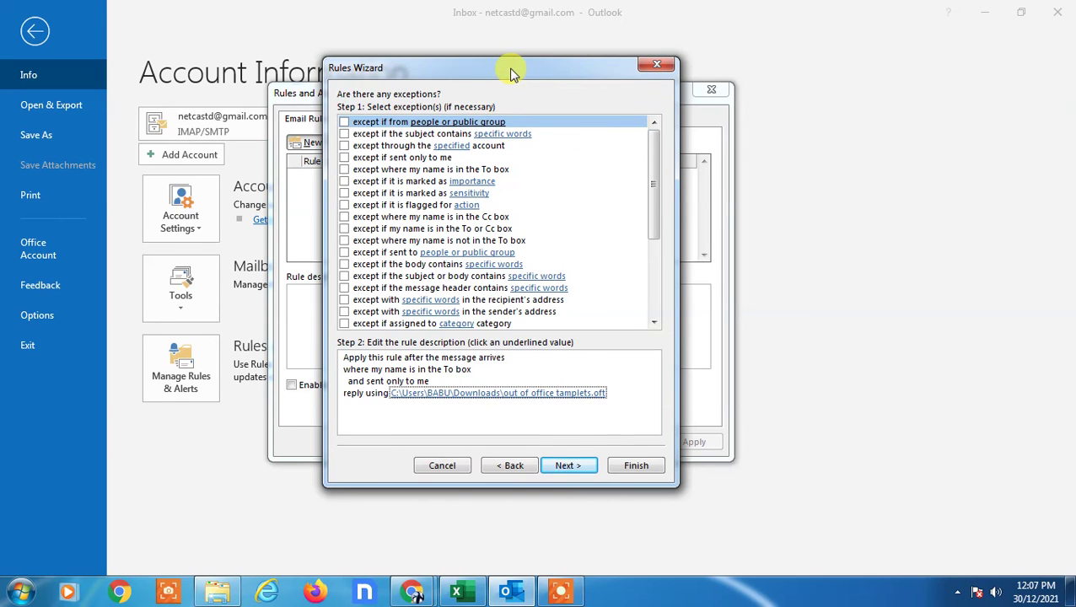
drag(512, 73, 488, 63)
click(608, 457)
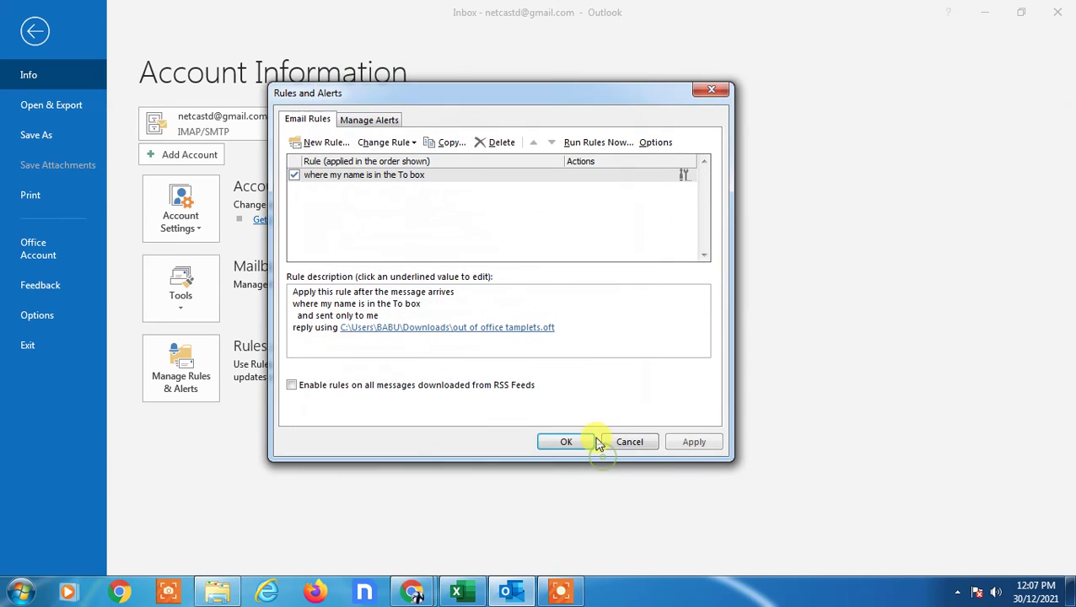
Apply and save the out-of-office auto-reply rule, then return to the Inbox.
click(696, 447)
click(572, 448)
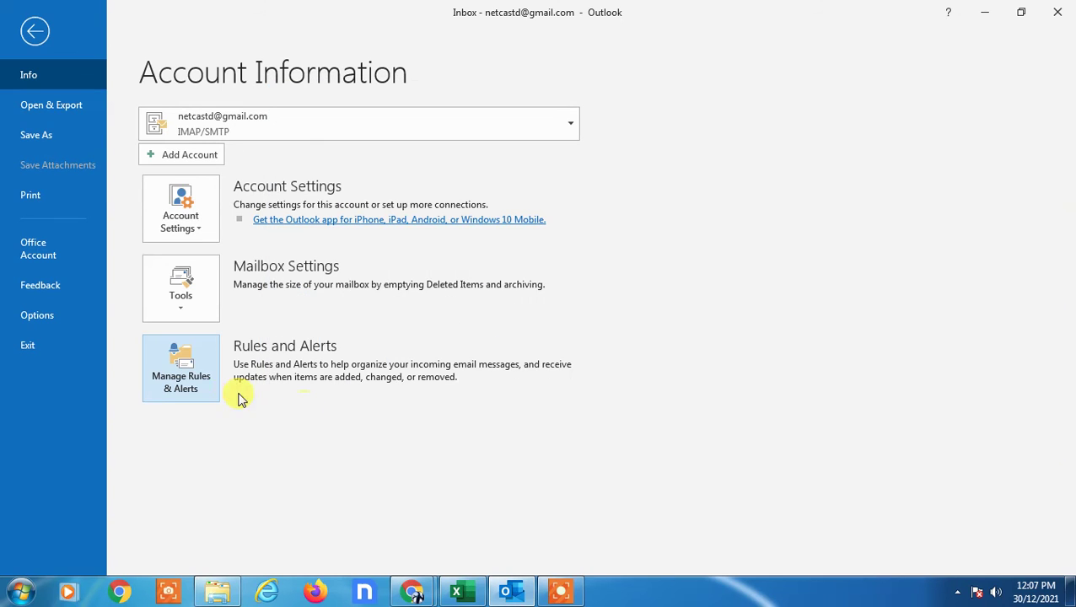
click(35, 33)
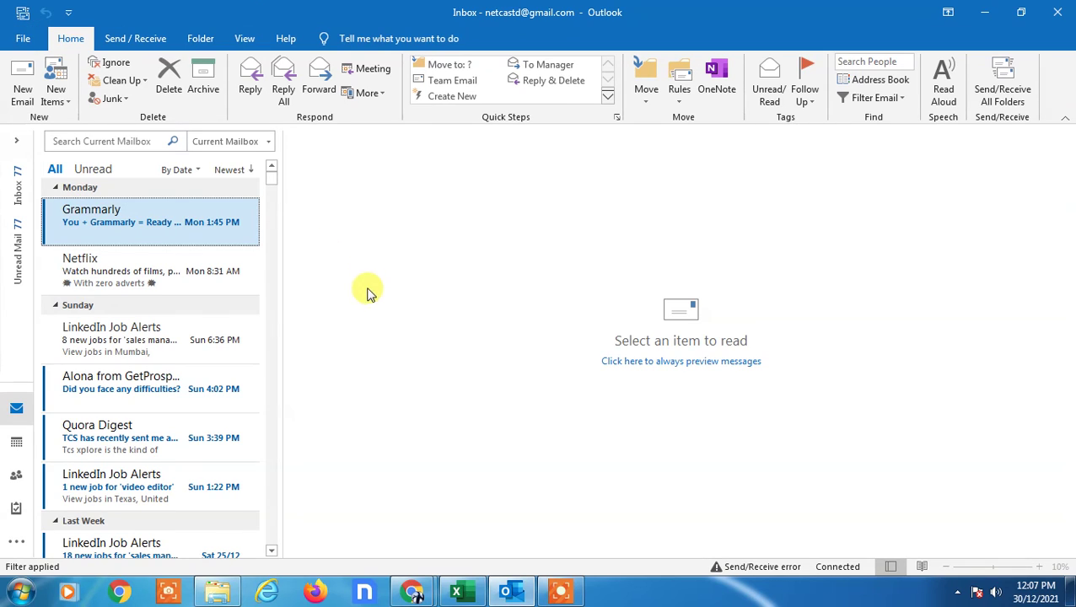